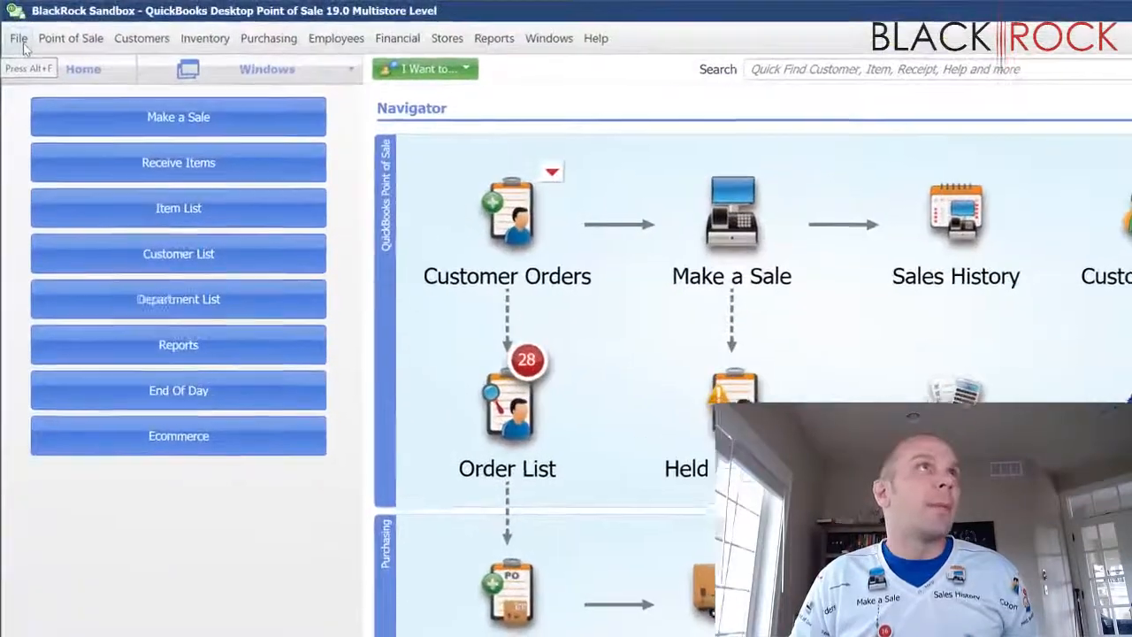
# Open the Pricing page of the company preferences
pyautogui.click(13, 28)
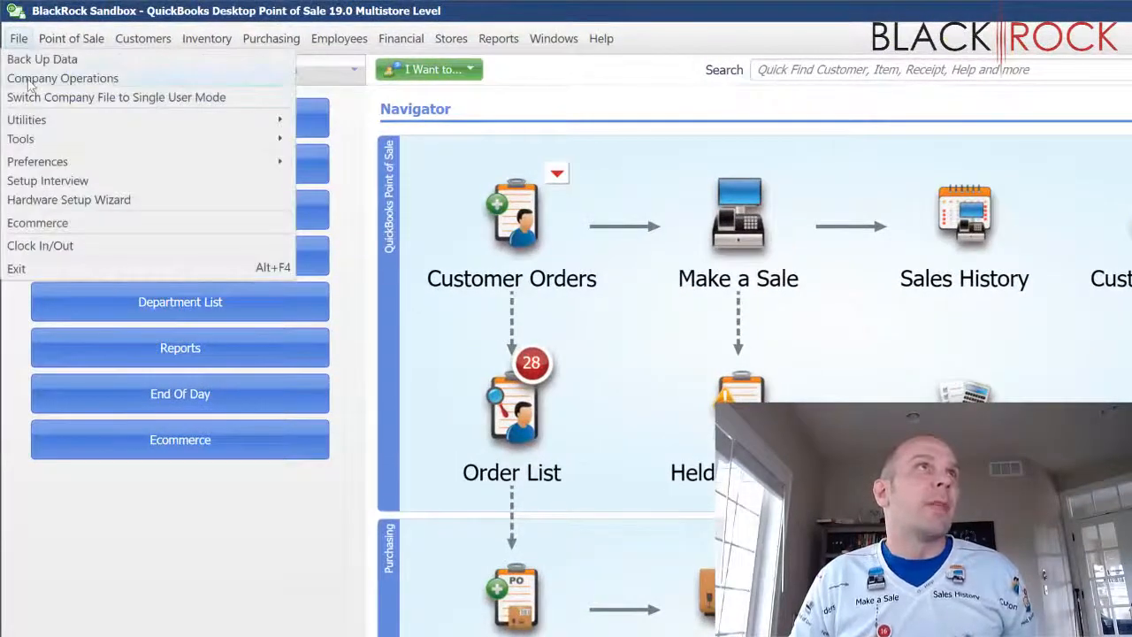
pyautogui.moveTo(203, 162)
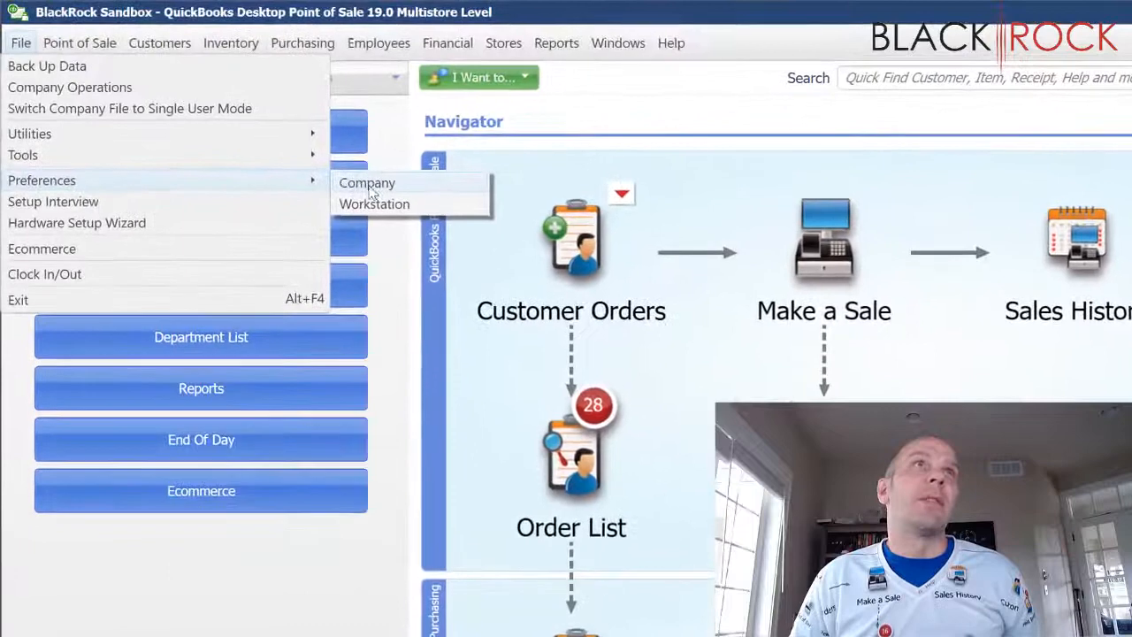
pyautogui.click(370, 188)
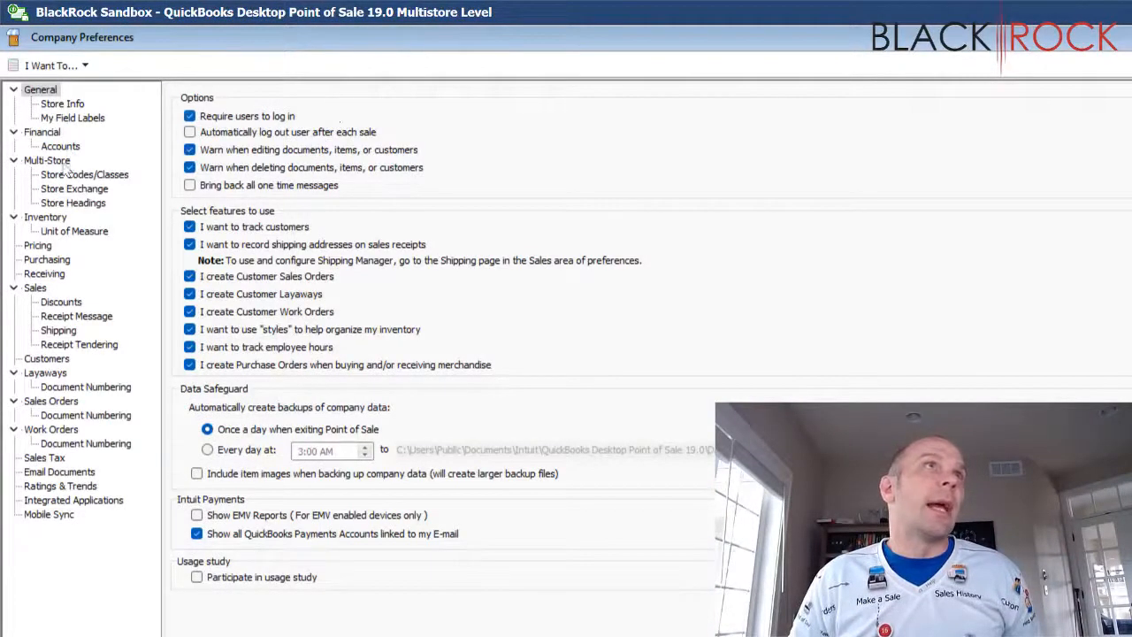
pyautogui.click(39, 247)
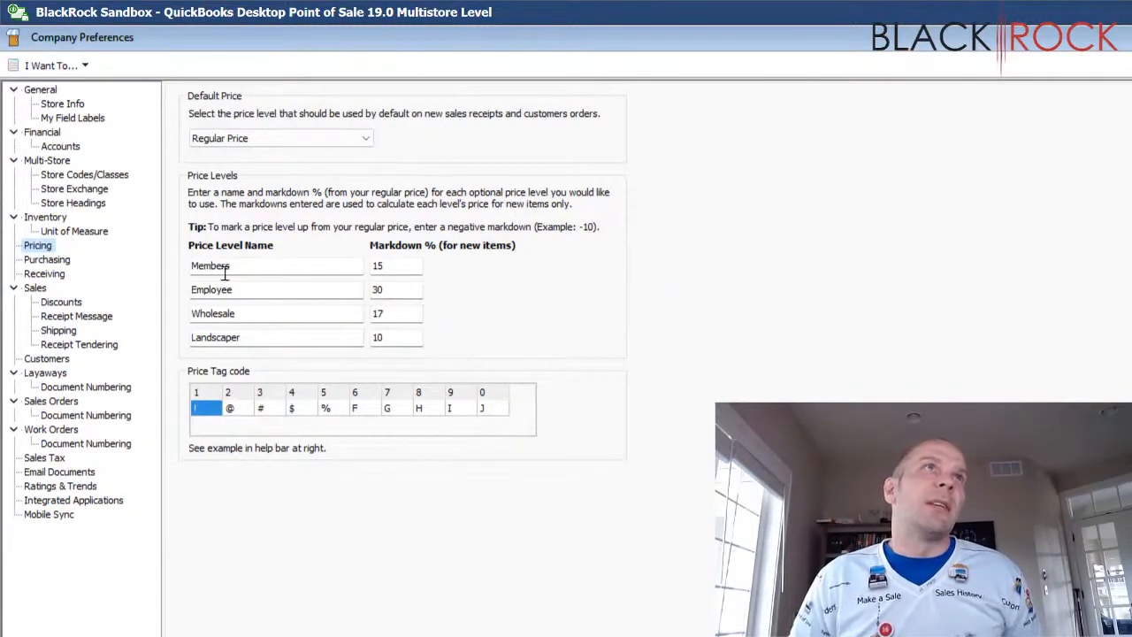
# Set the Employee price level's markdown for new items to 0 percent
pyautogui.click(253, 292)
pyautogui.moveTo(258, 291); pyautogui.dragTo(185, 285)
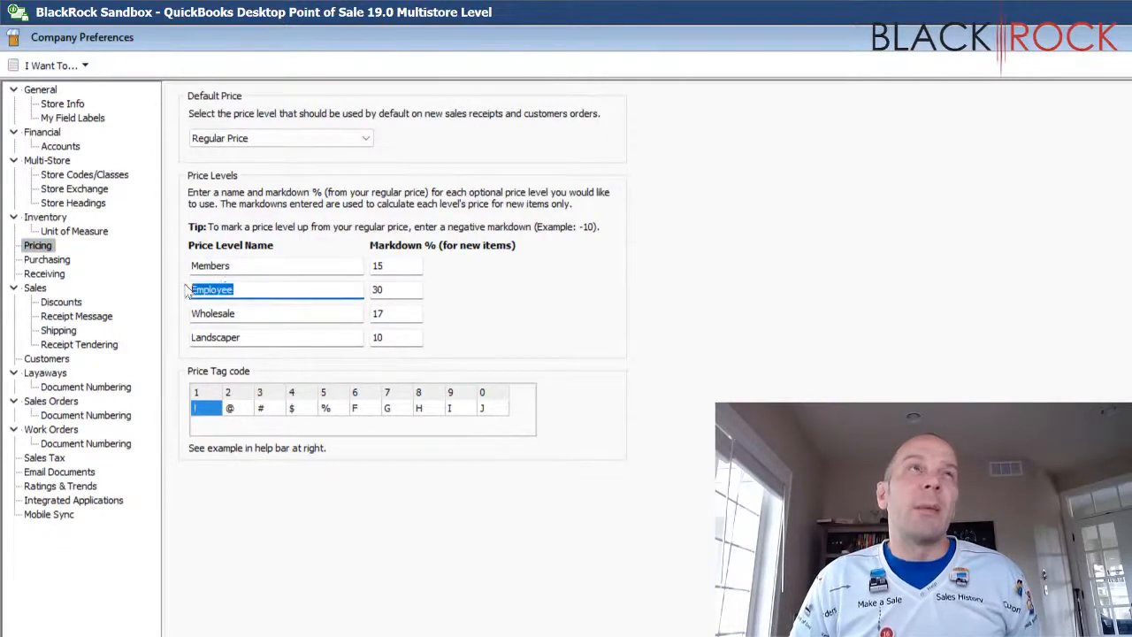
pyautogui.click(237, 290)
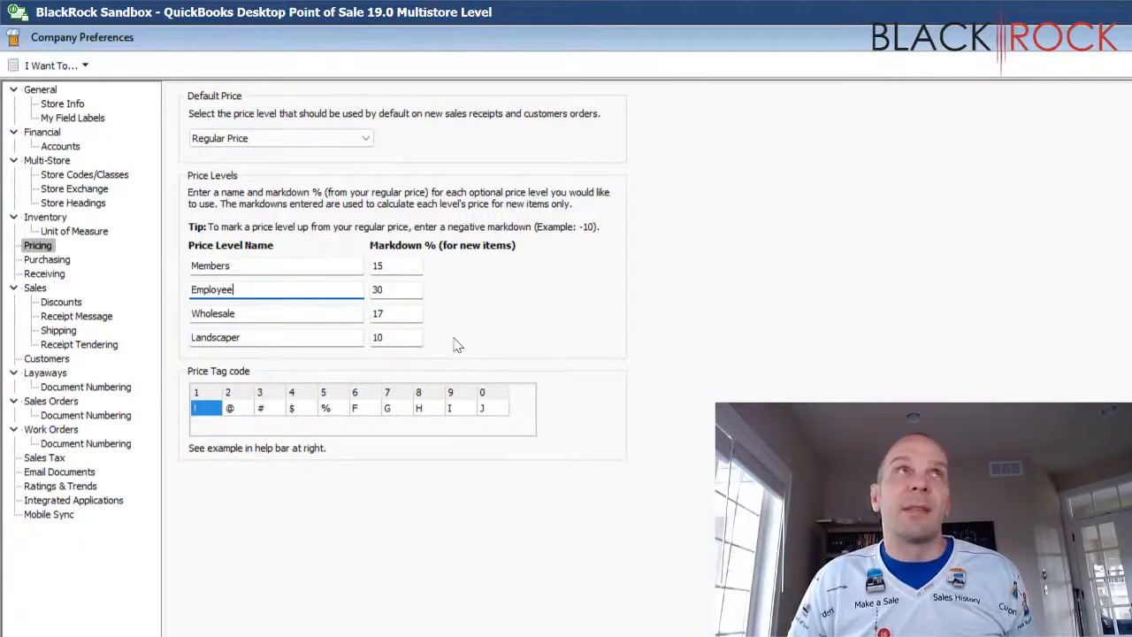
pyautogui.click(403, 290)
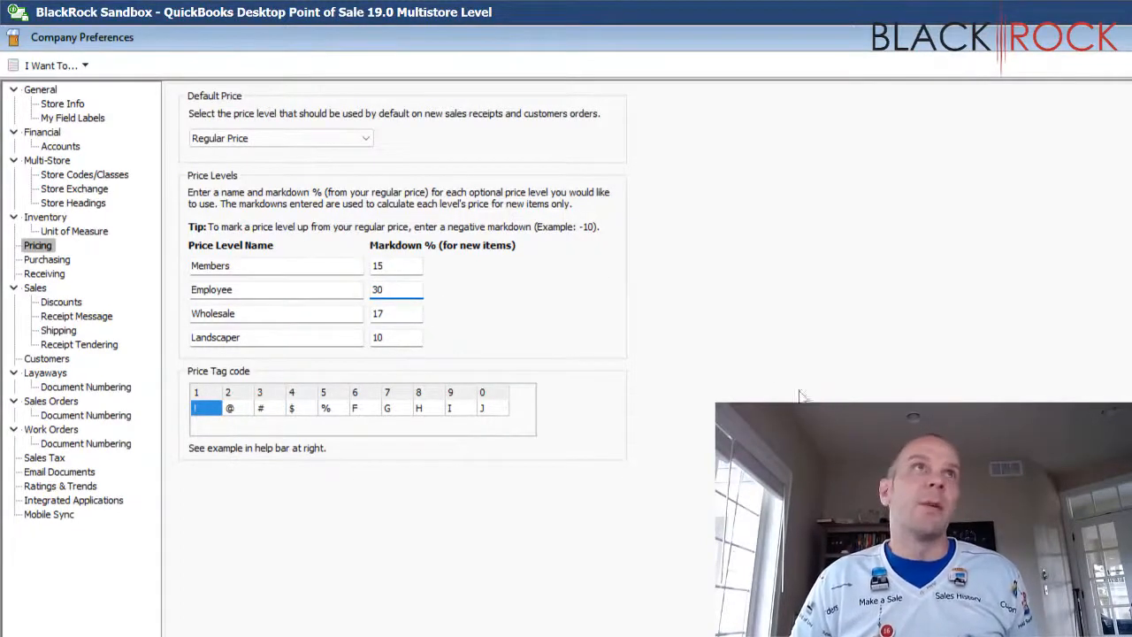
pyautogui.moveTo(415, 291); pyautogui.dragTo(329, 281)
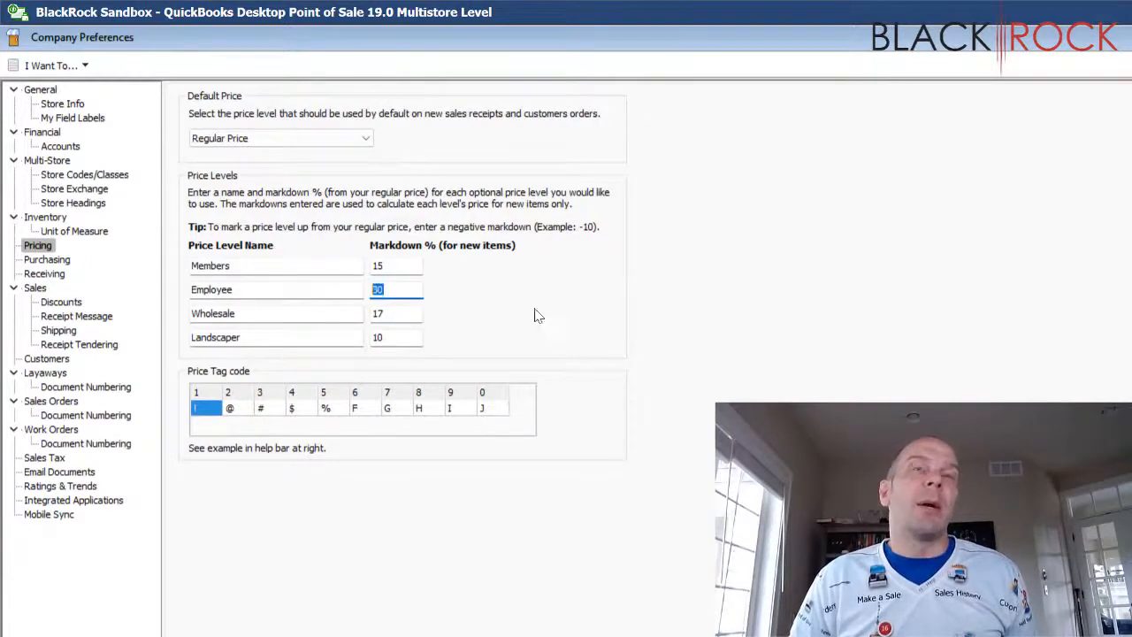
pyautogui.write('0')
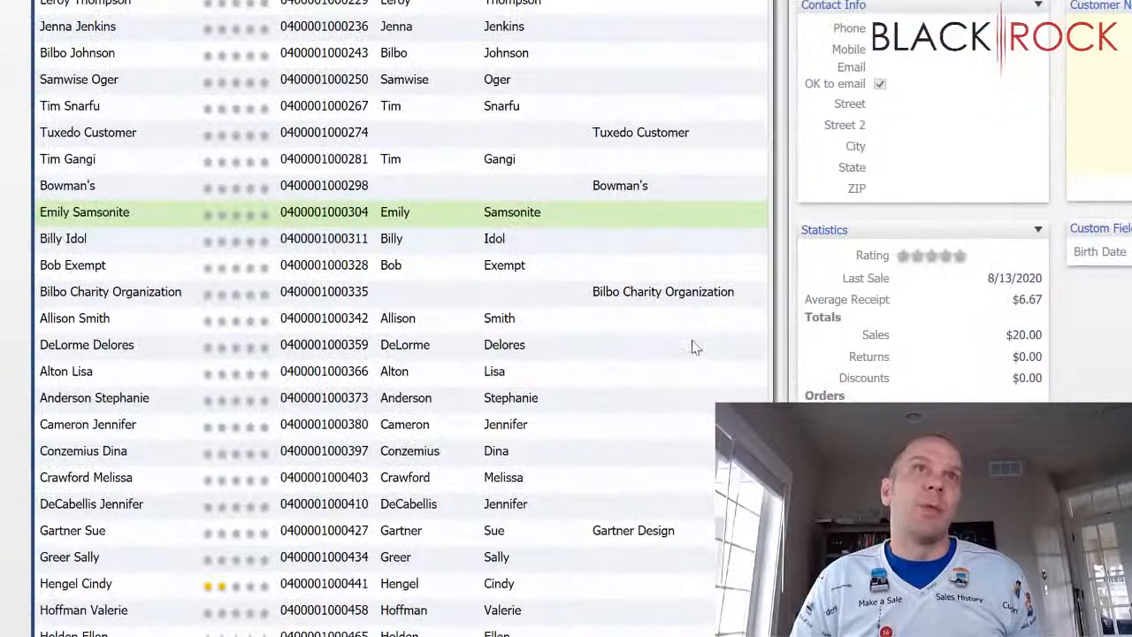
# Try assigning the Employee markdown price level to a customer from the customer list, and discard the changes to the record
pyautogui.click(580, 370)
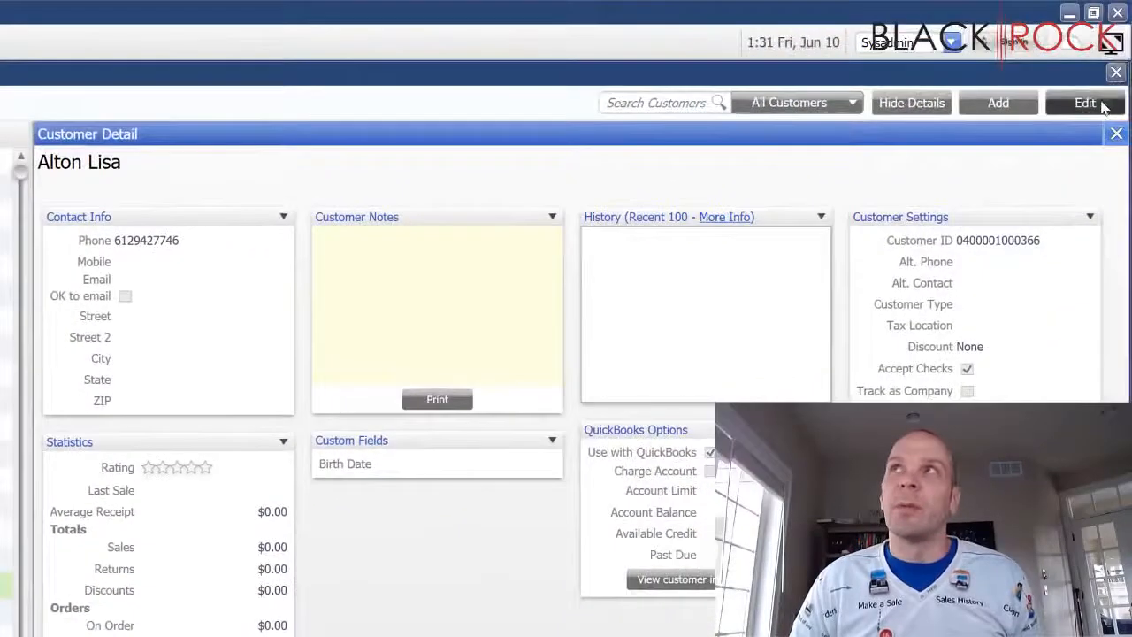
pyautogui.click(1103, 106)
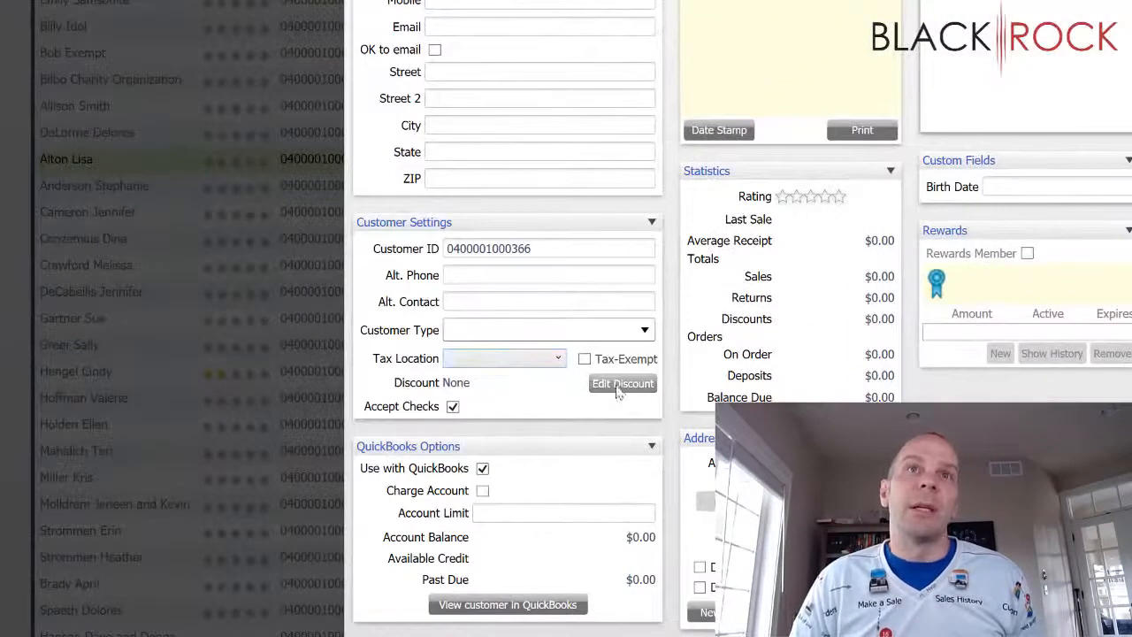
pyautogui.click(619, 385)
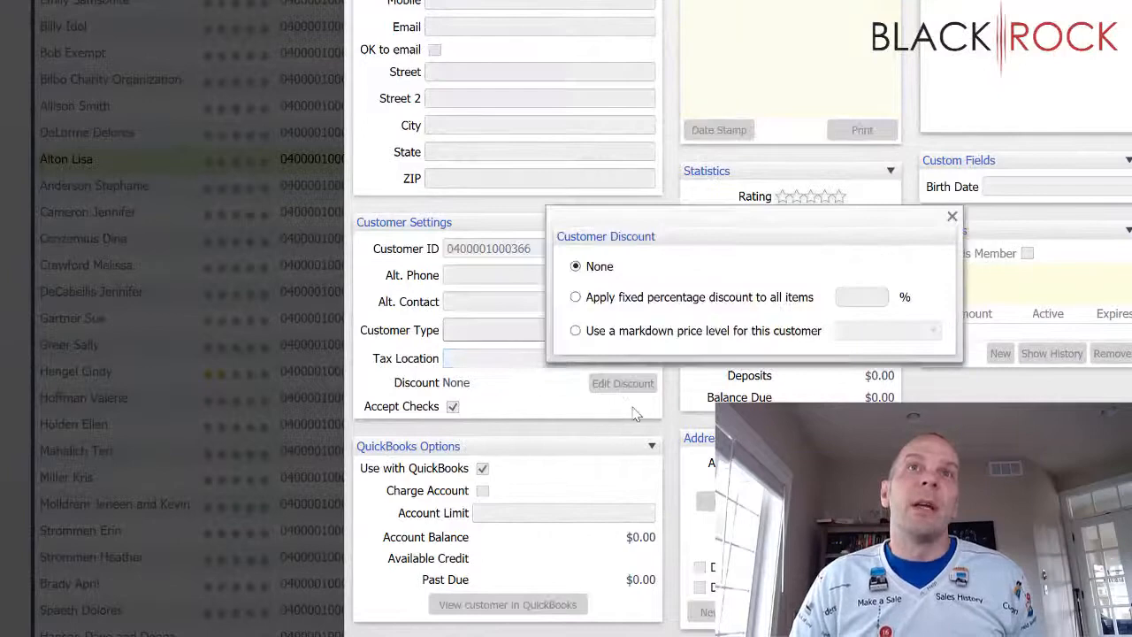
pyautogui.click(575, 331)
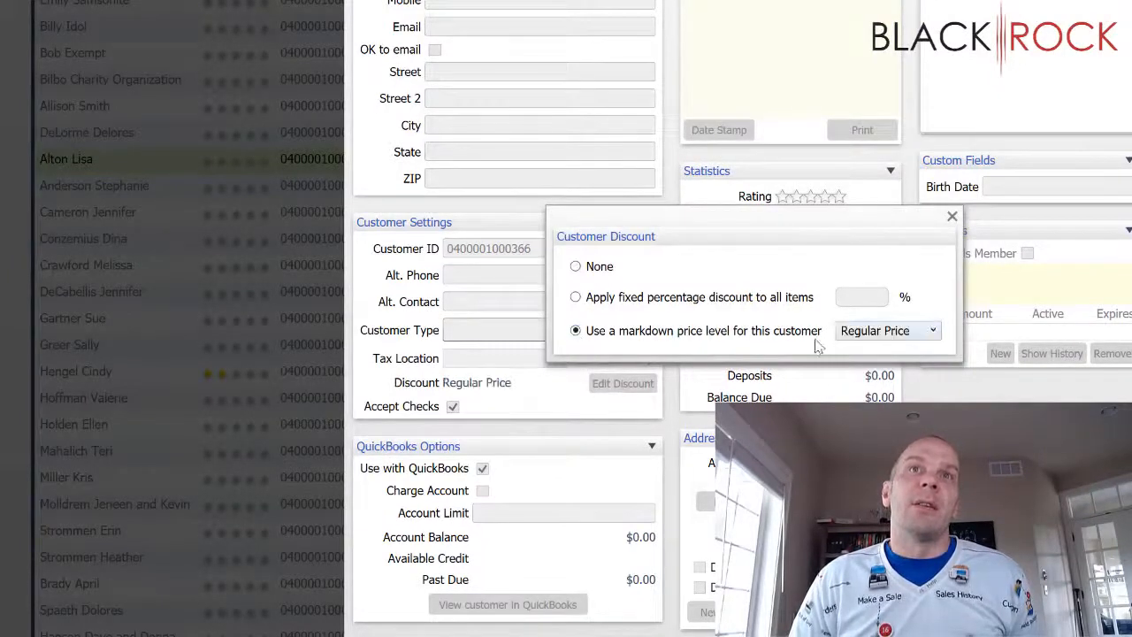
pyautogui.click(911, 333)
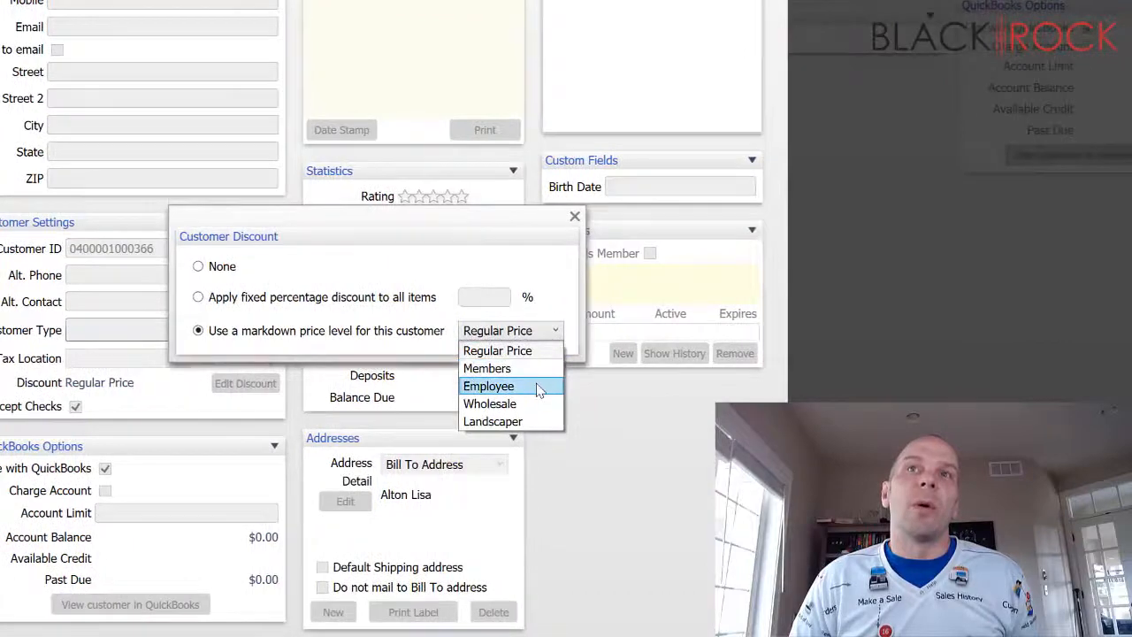
pyautogui.click(783, 386)
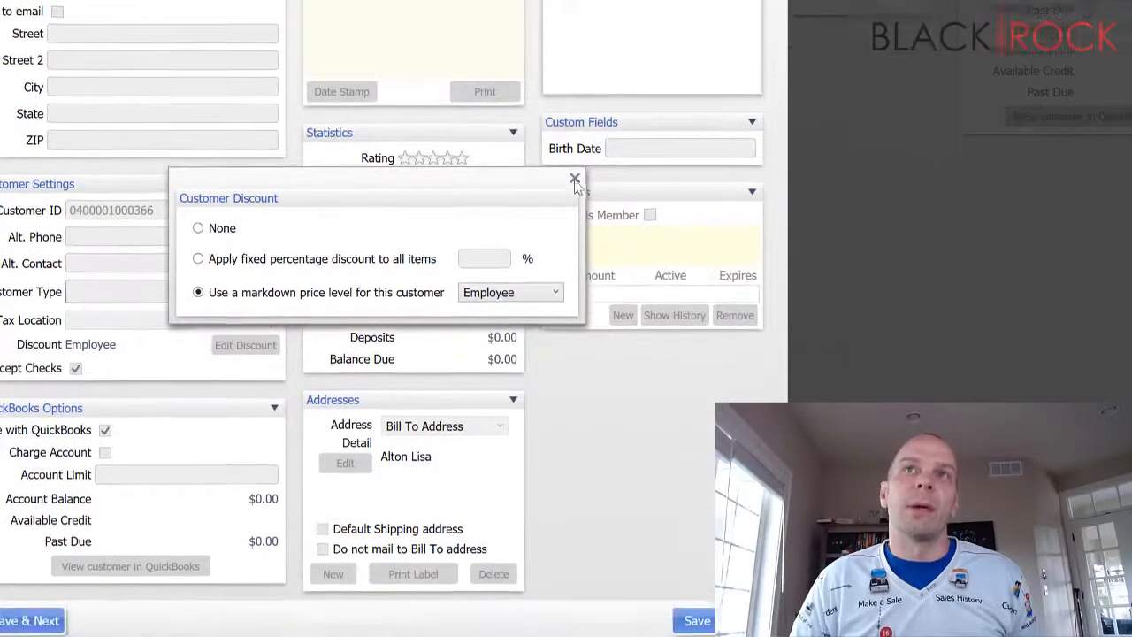
pyautogui.click(575, 217)
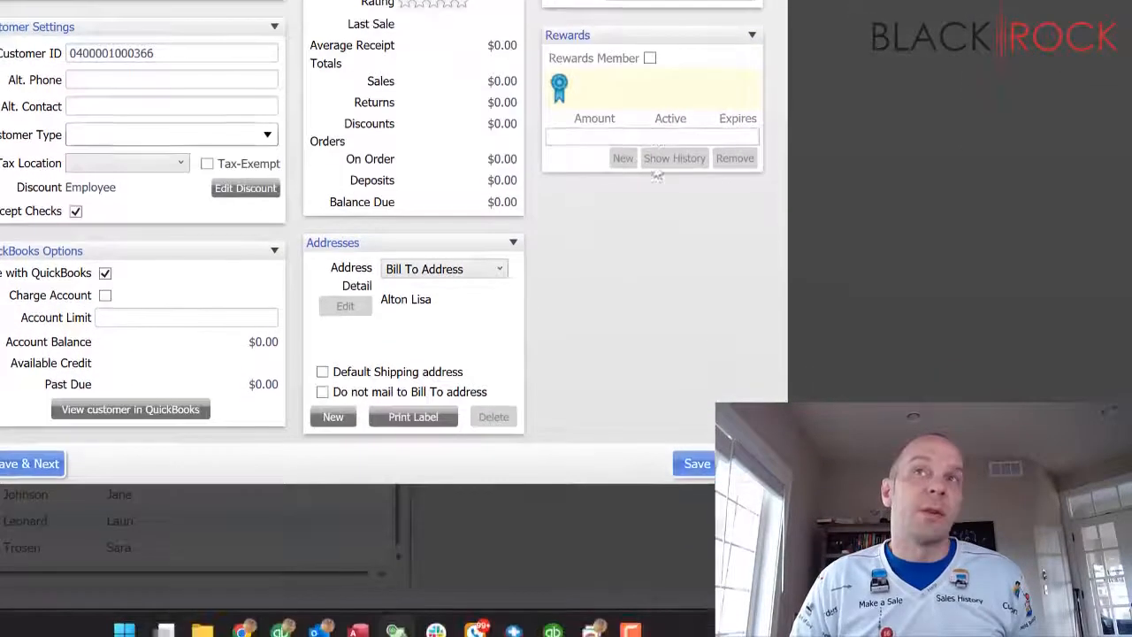
pyautogui.click(750, 477)
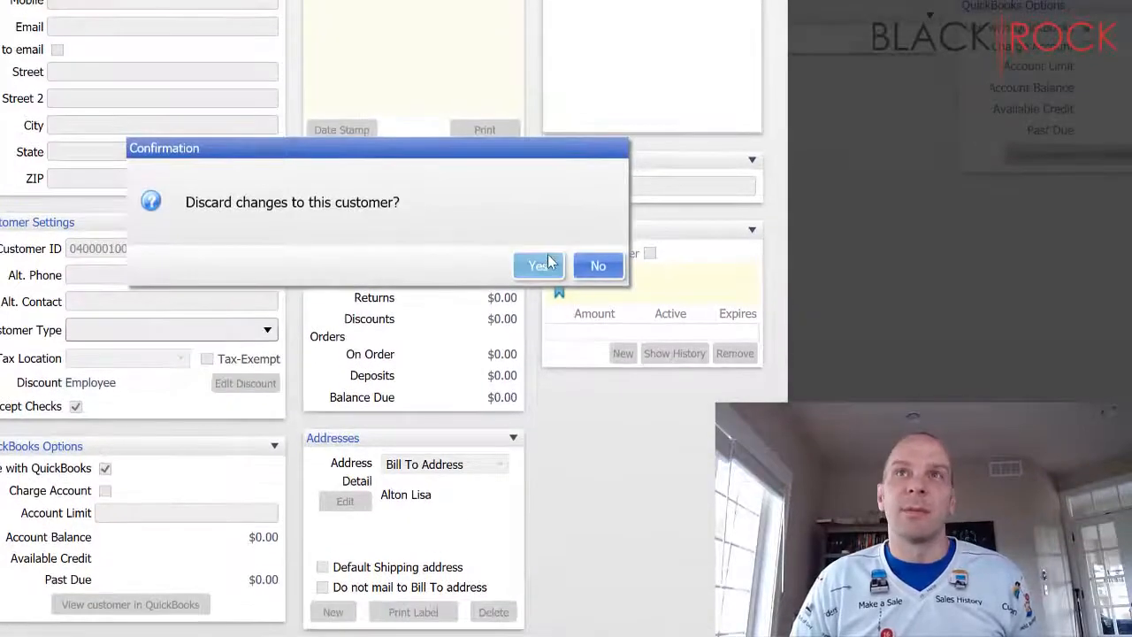
pyautogui.click(546, 263)
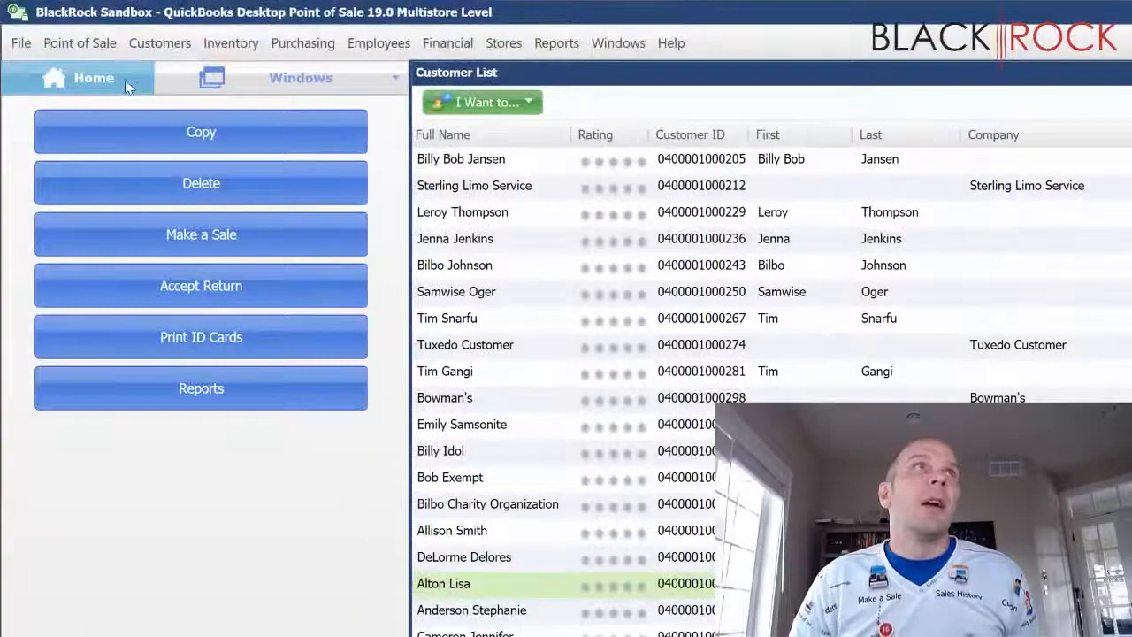
# Return to the home screen and start a new item price change in the Price Manager
pyautogui.click(127, 85)
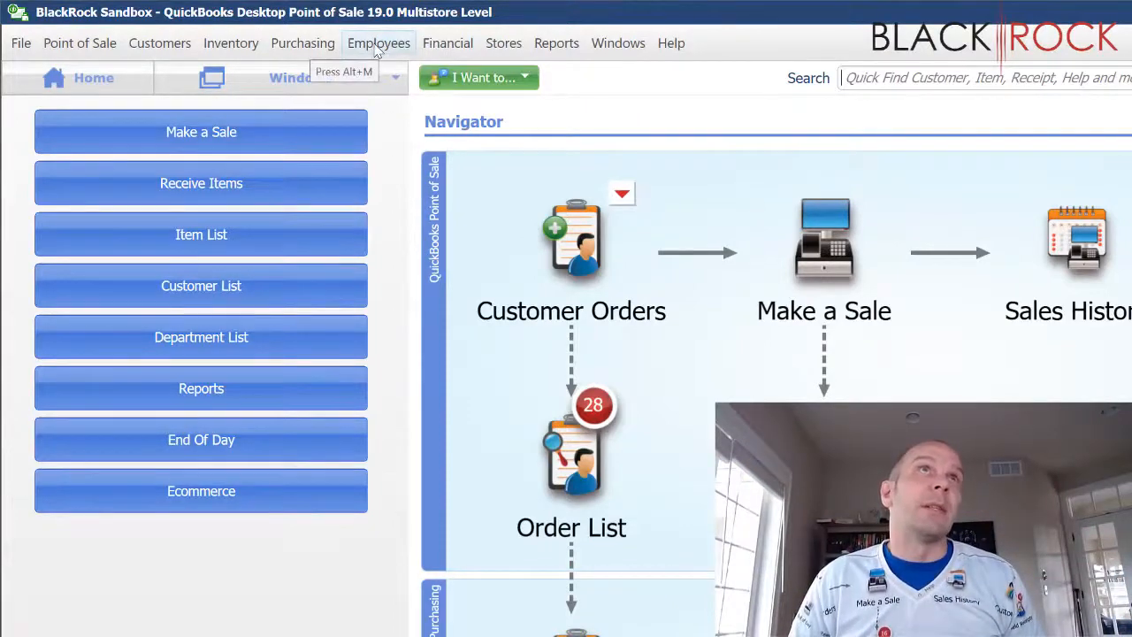
pyautogui.click(303, 43)
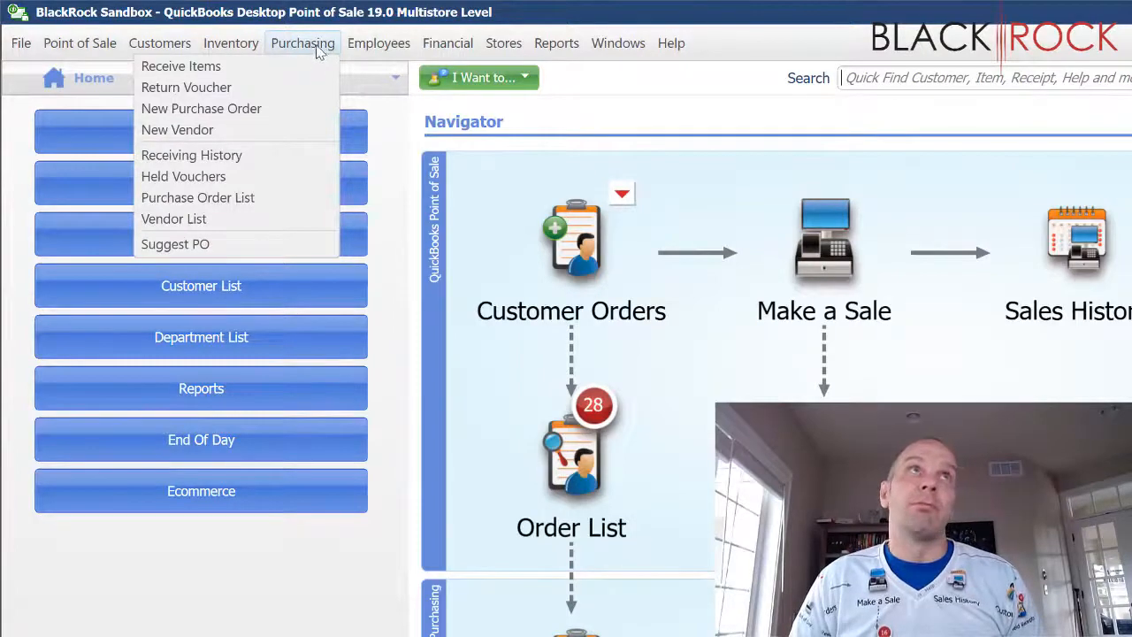
pyautogui.moveTo(244, 50)
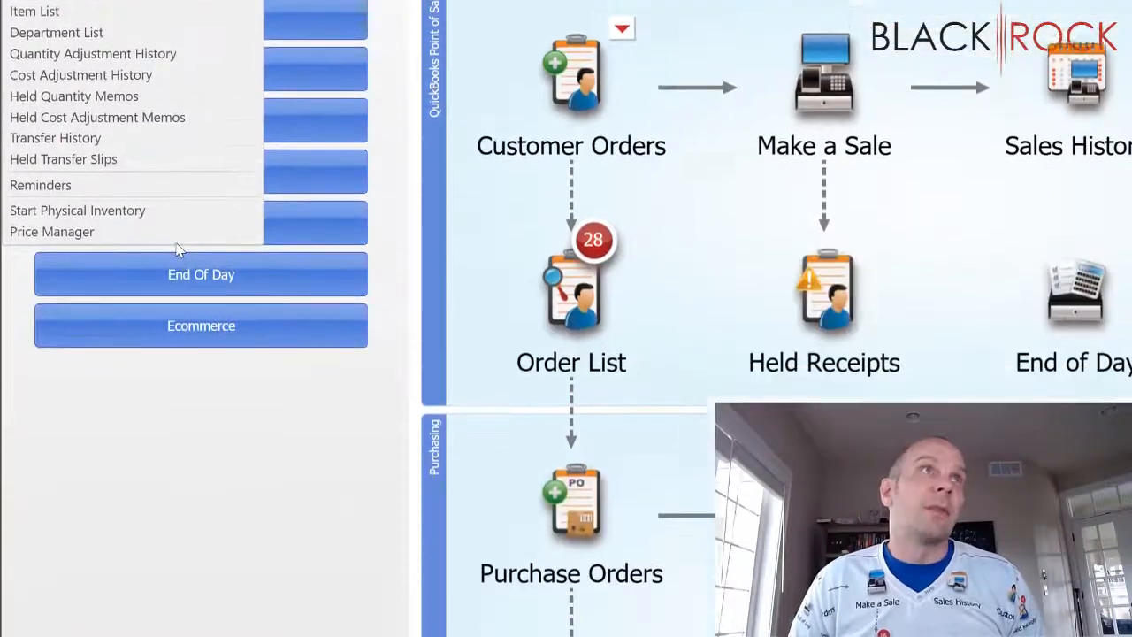
pyautogui.click(175, 193)
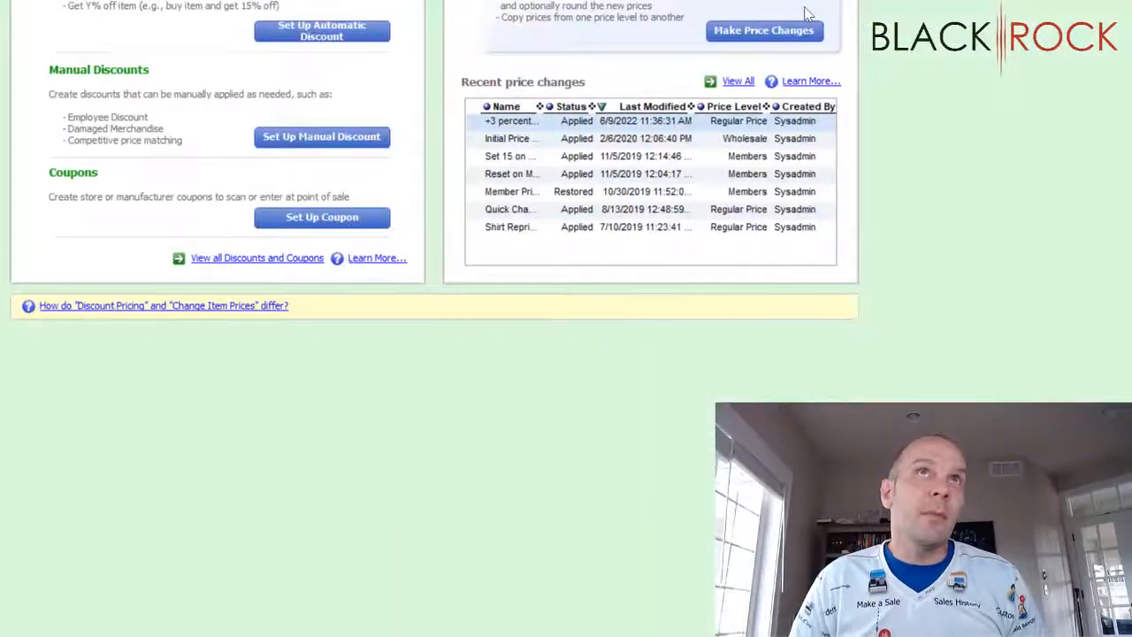
pyautogui.click(547, 32)
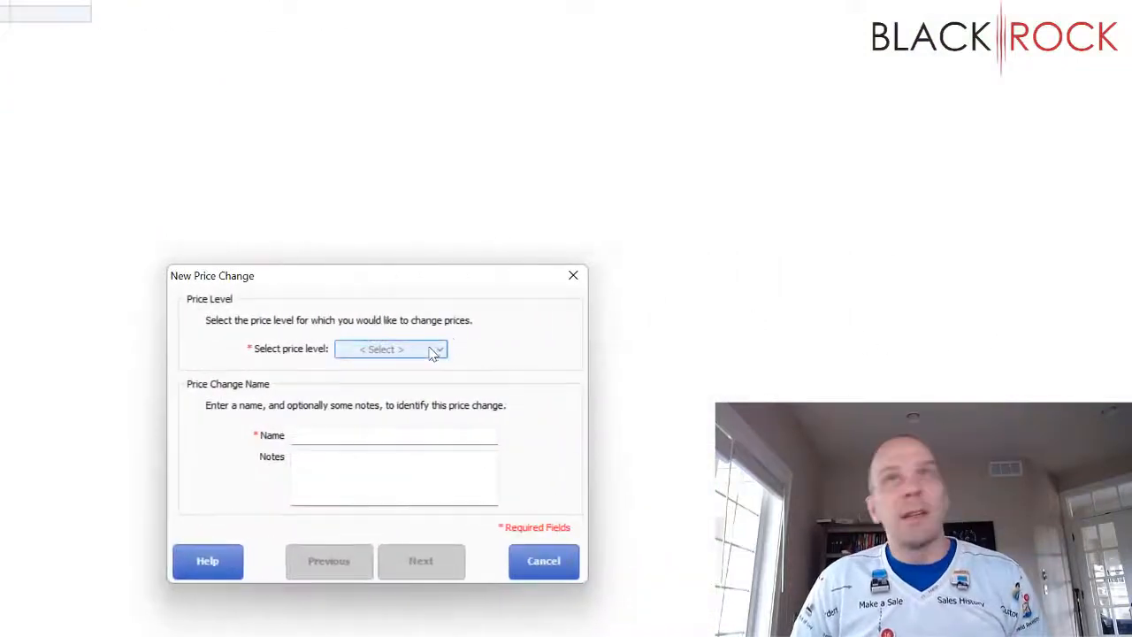
# Choose the Employee price level for the price change and name it "Initial Setting +5% Employee"
pyautogui.click(431, 351)
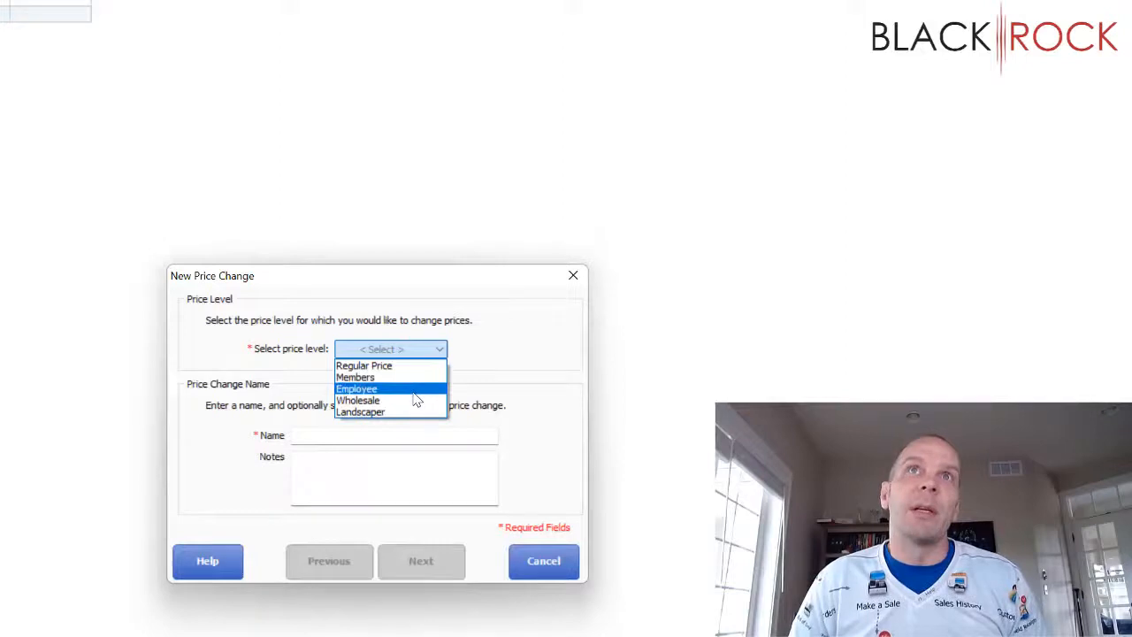
pyautogui.click(414, 393)
pyautogui.click(371, 436)
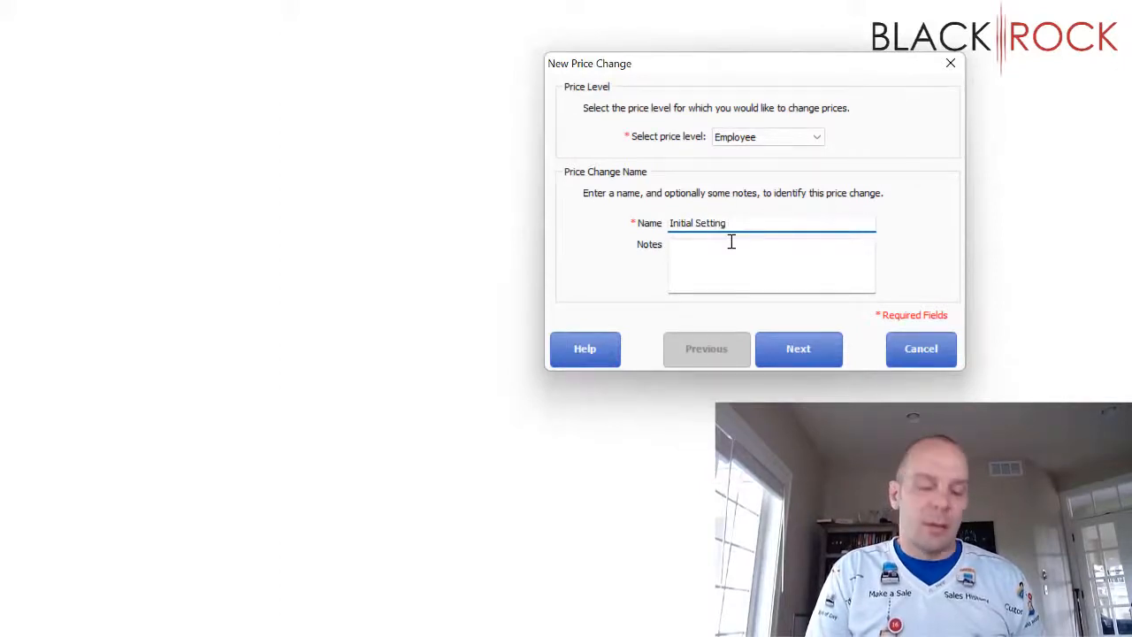
pyautogui.write('Initial Setting +5%')
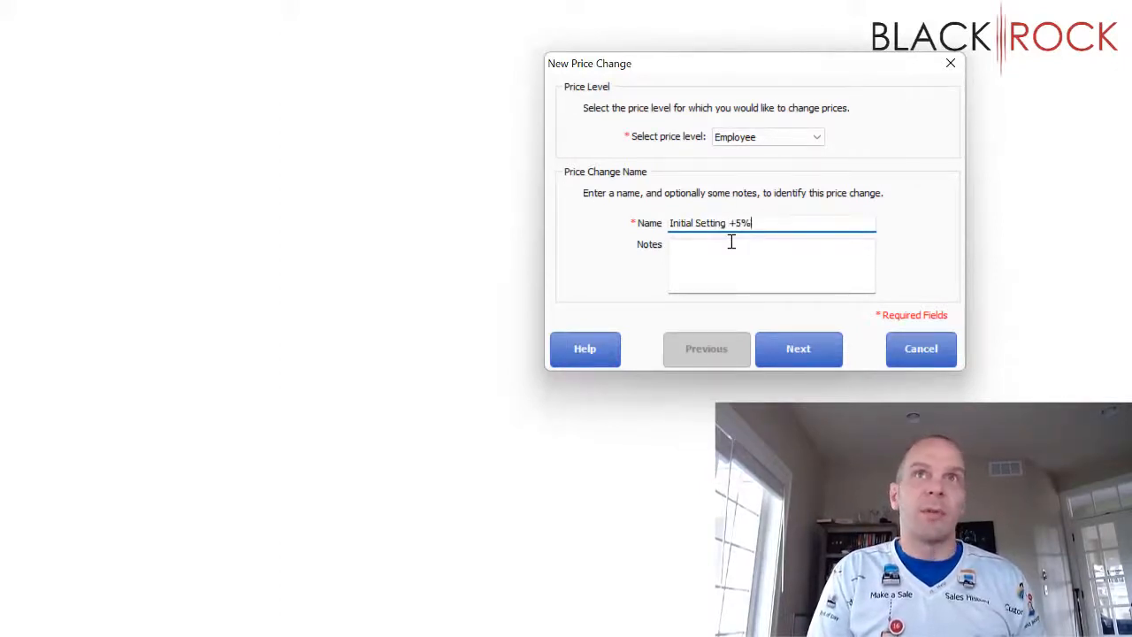
pyautogui.write(' Employee')
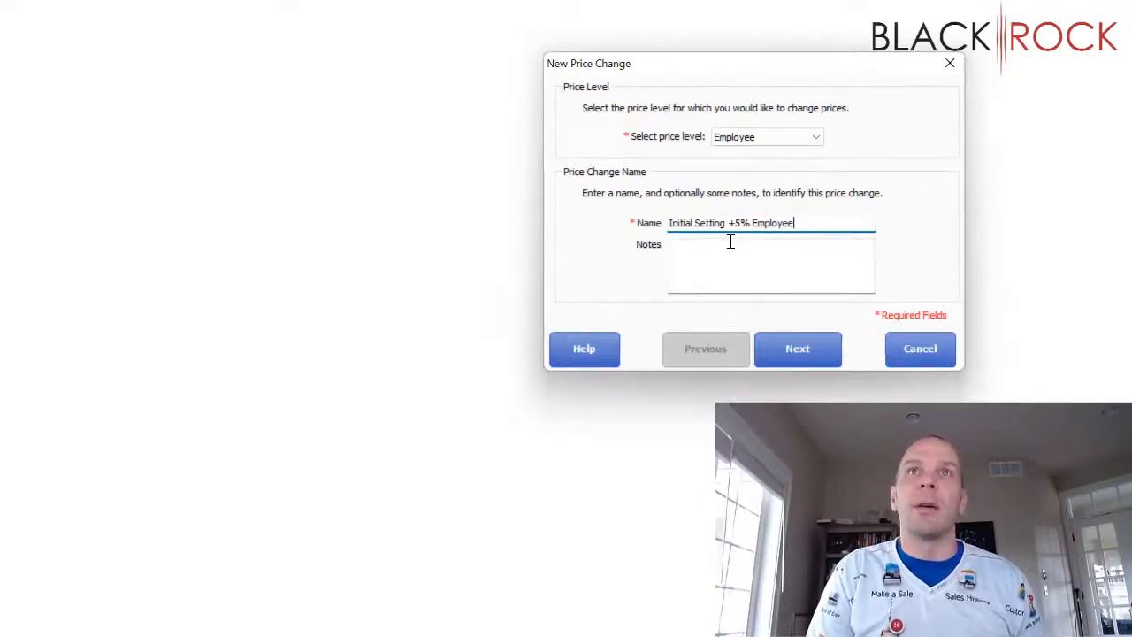
pyautogui.click(406, 352)
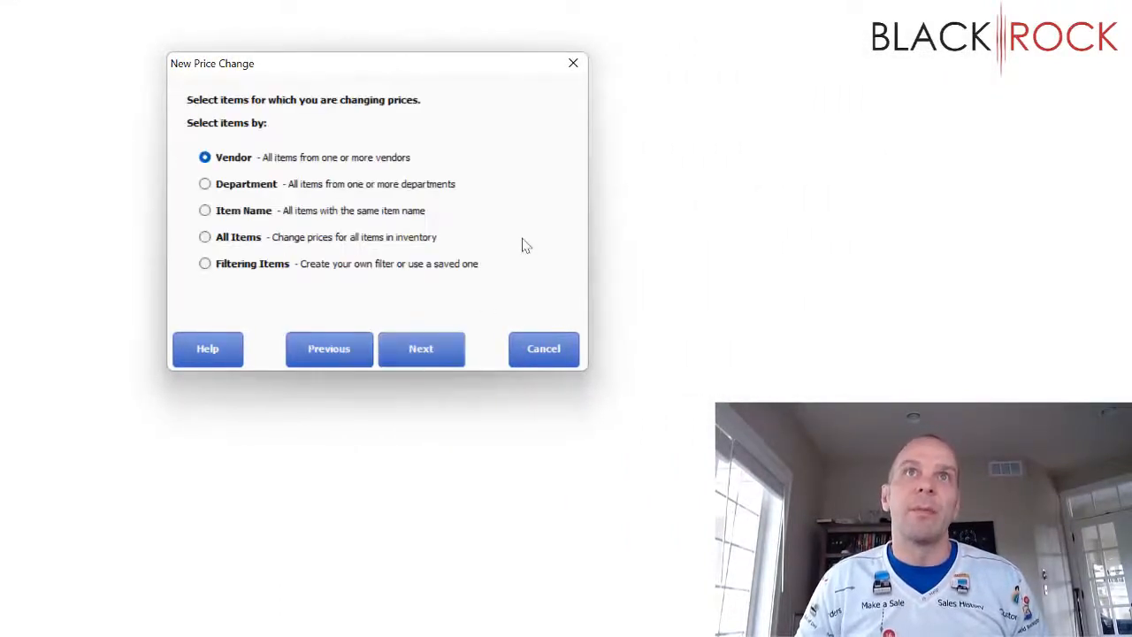
# Select all inventory items for the price change and calculate the new prices from cost
pyautogui.click(205, 237)
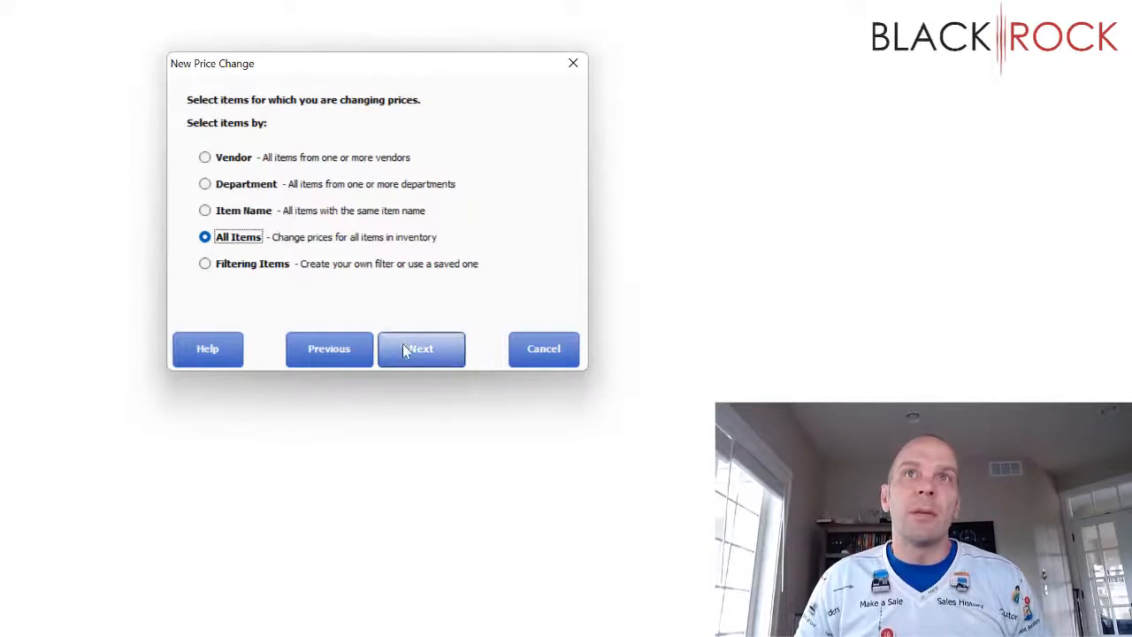
pyautogui.click(408, 353)
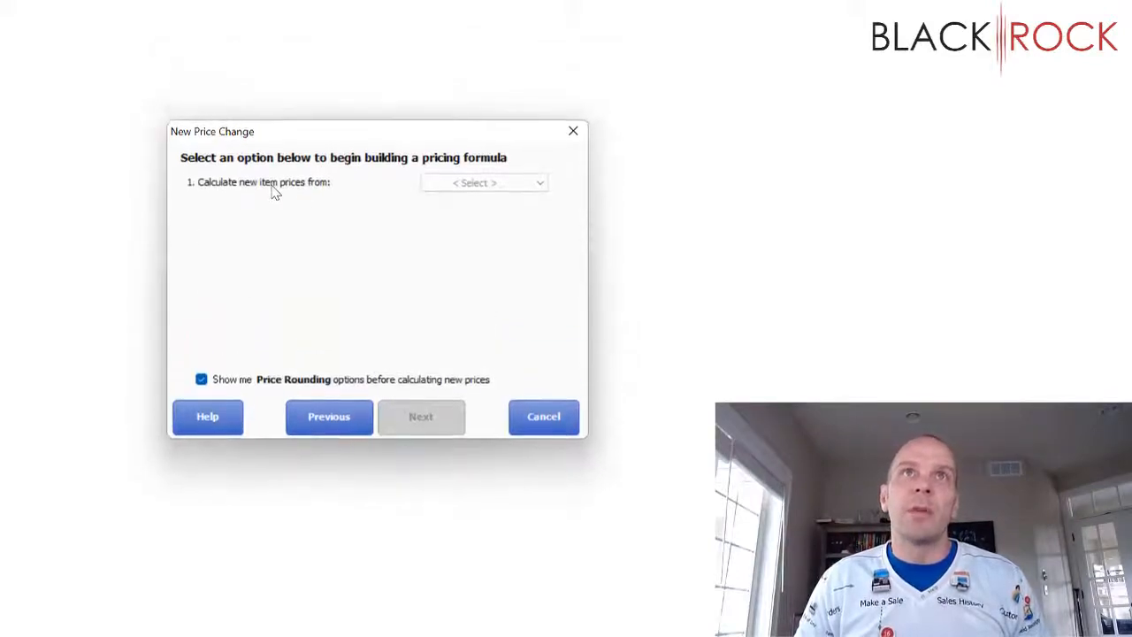
pyautogui.click(455, 331)
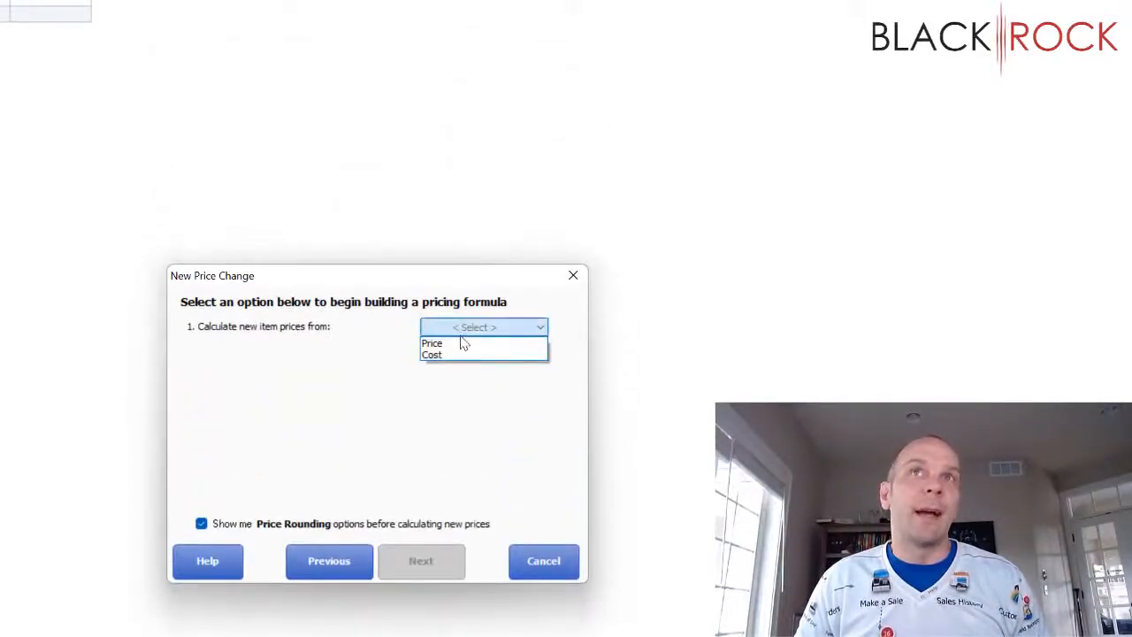
pyautogui.click(466, 354)
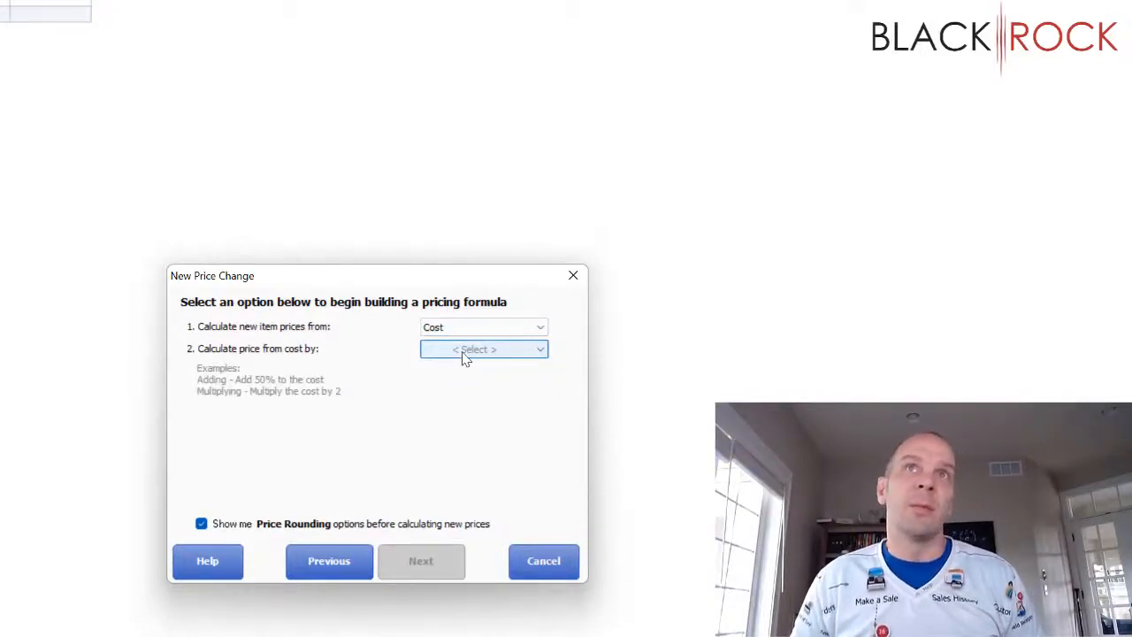
# Set the pricing formula to add a percentage of 5 to the cost
pyautogui.click(465, 357)
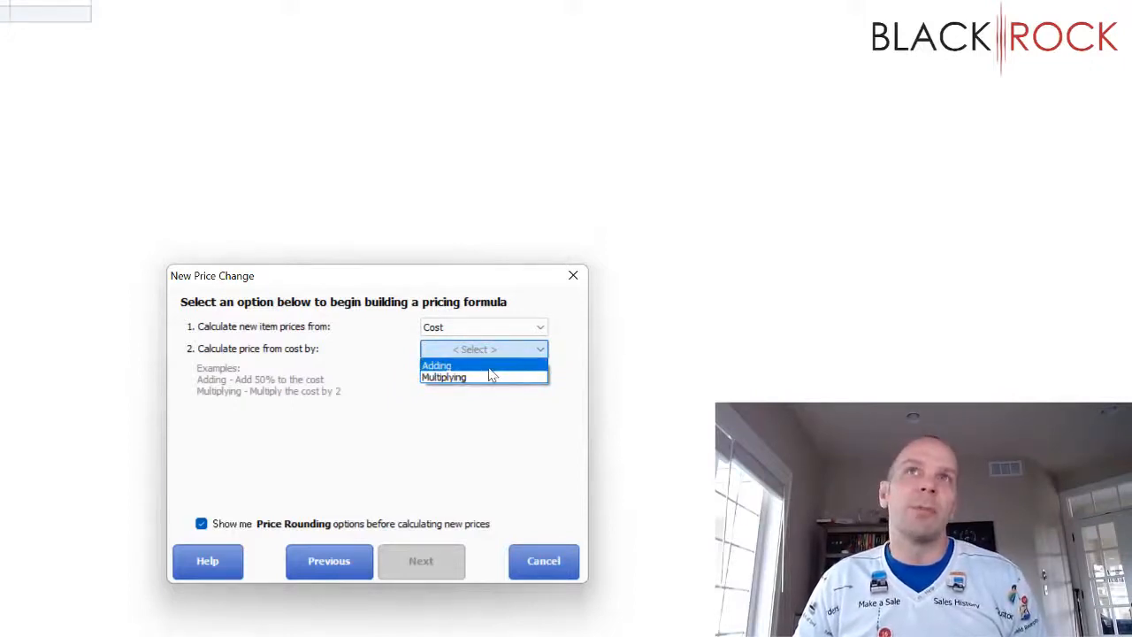
pyautogui.click(488, 367)
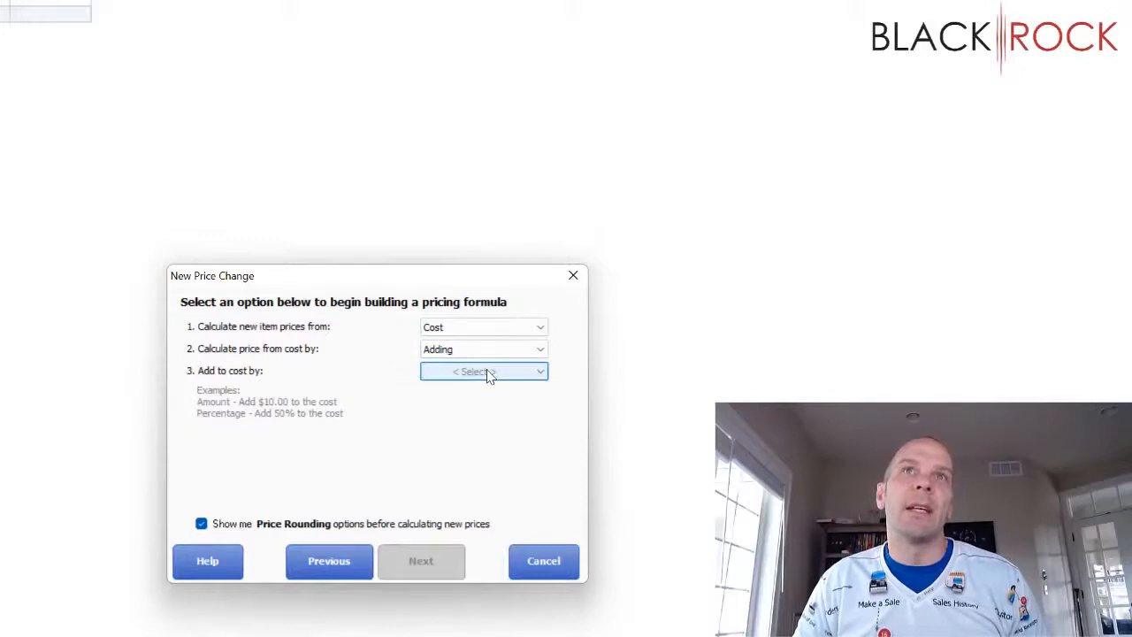
pyautogui.click(490, 374)
pyautogui.click(486, 395)
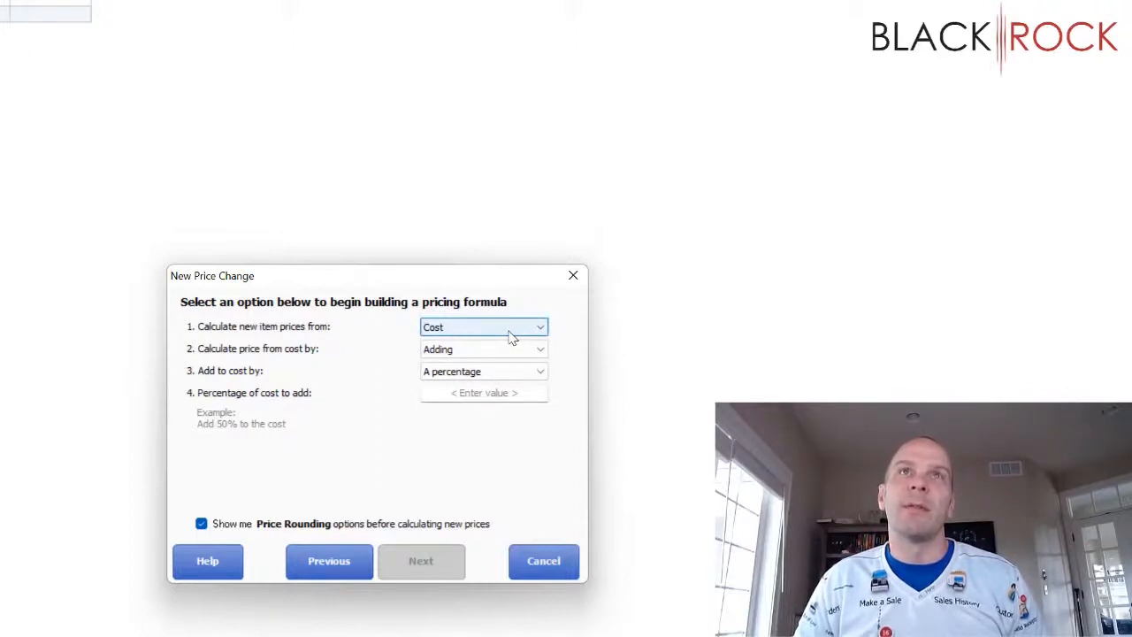
pyautogui.click(498, 393)
pyautogui.write('5')
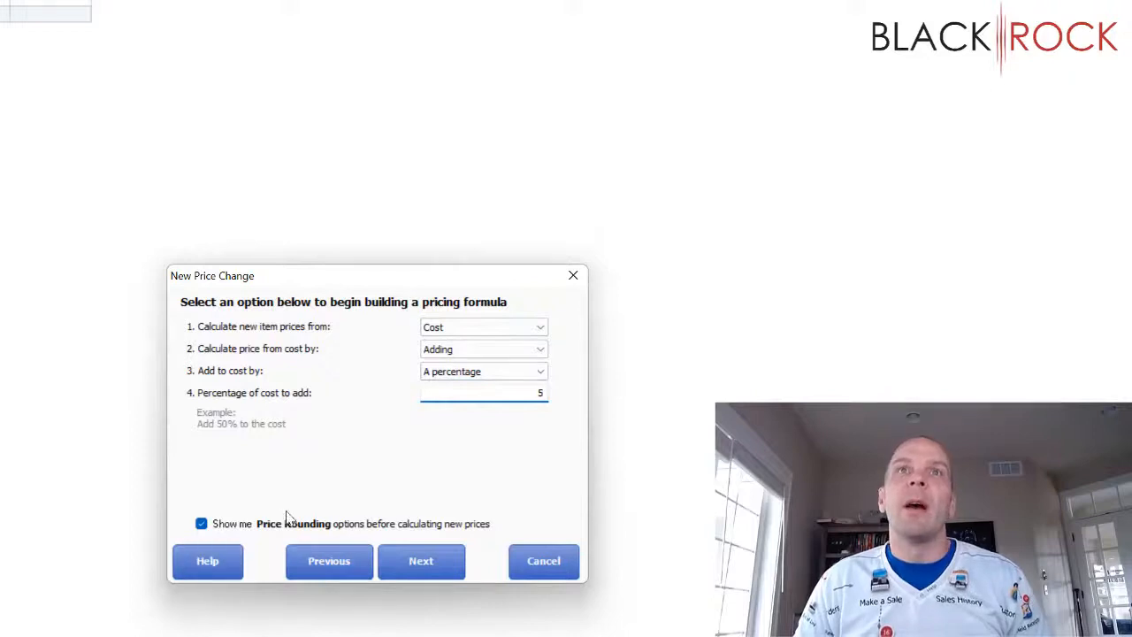
# Turn off the price rounding options and calculate the new item prices, accepting zero or negative results
pyautogui.click(224, 513)
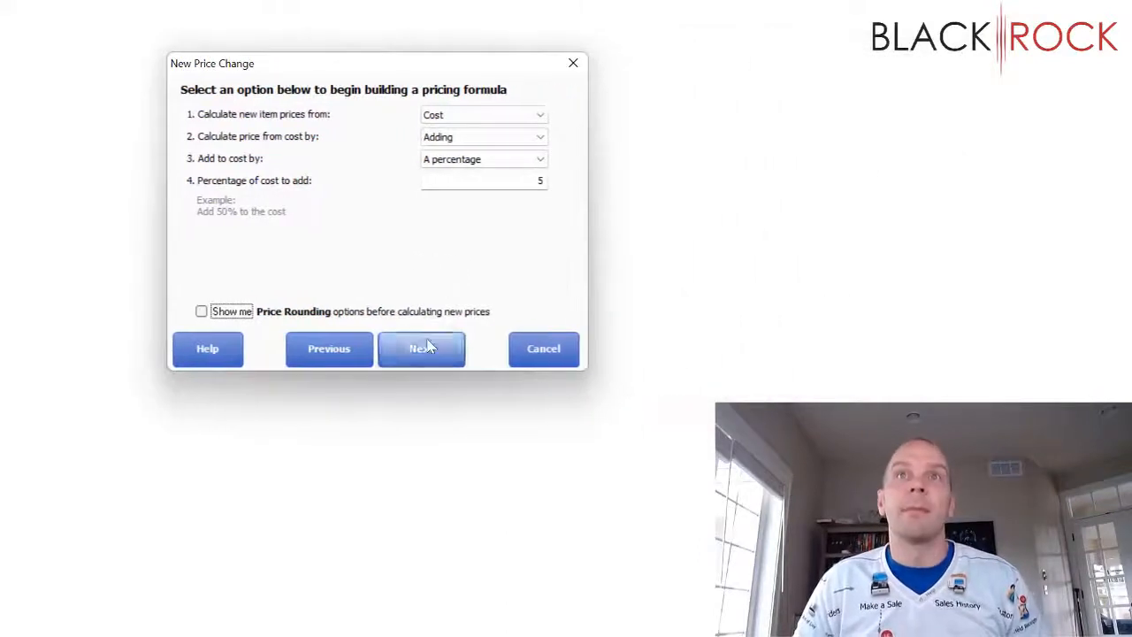
pyautogui.click(425, 348)
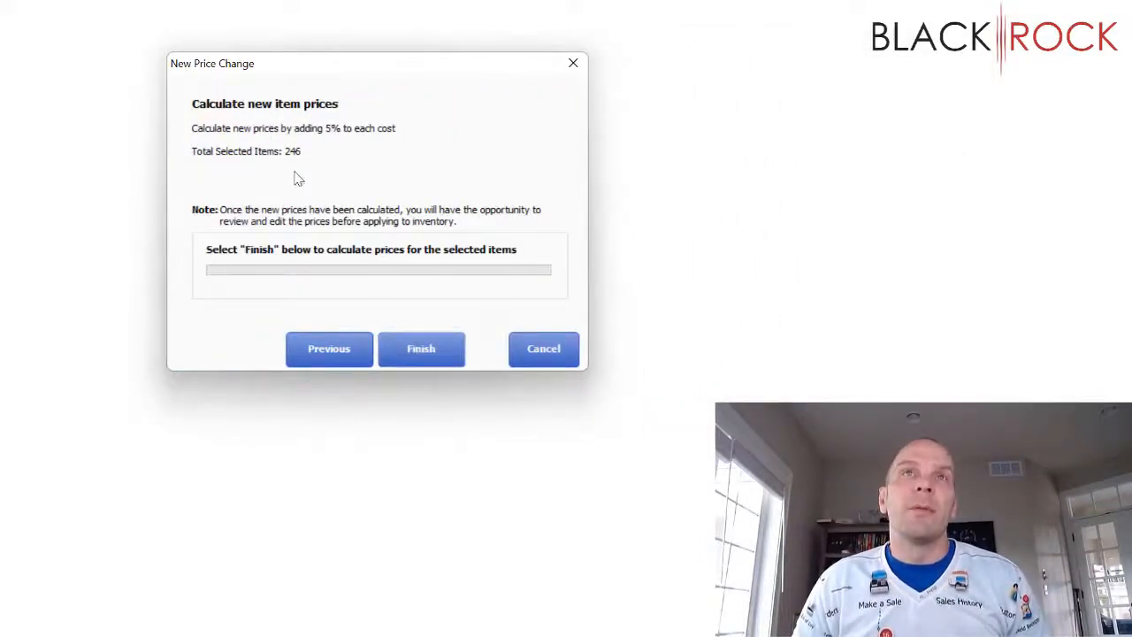
pyautogui.click(423, 348)
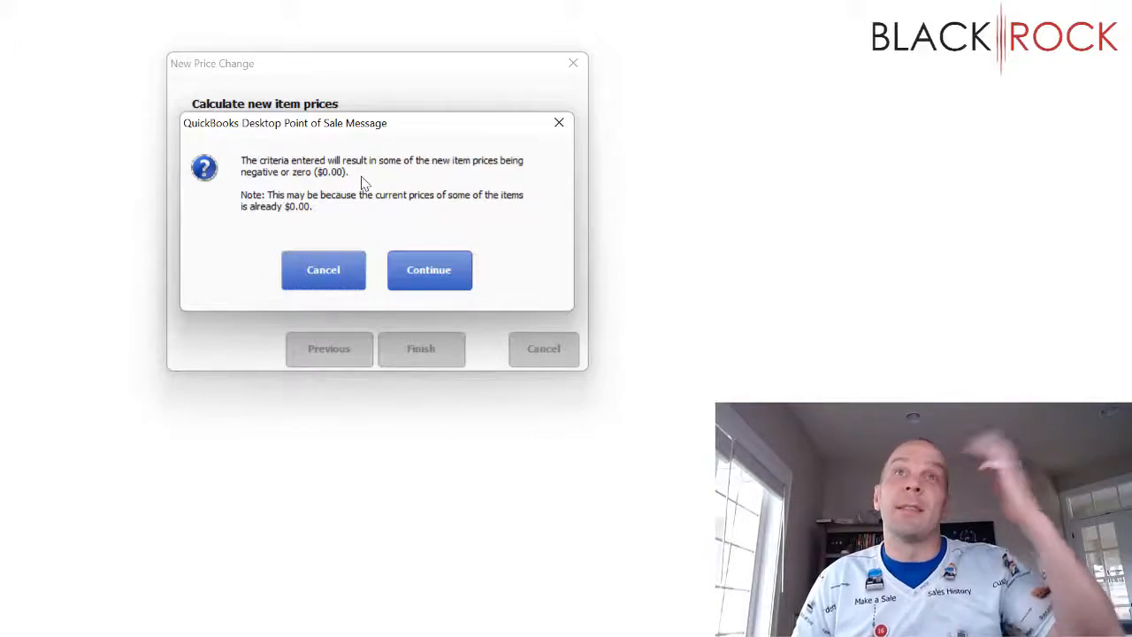
pyautogui.click(423, 276)
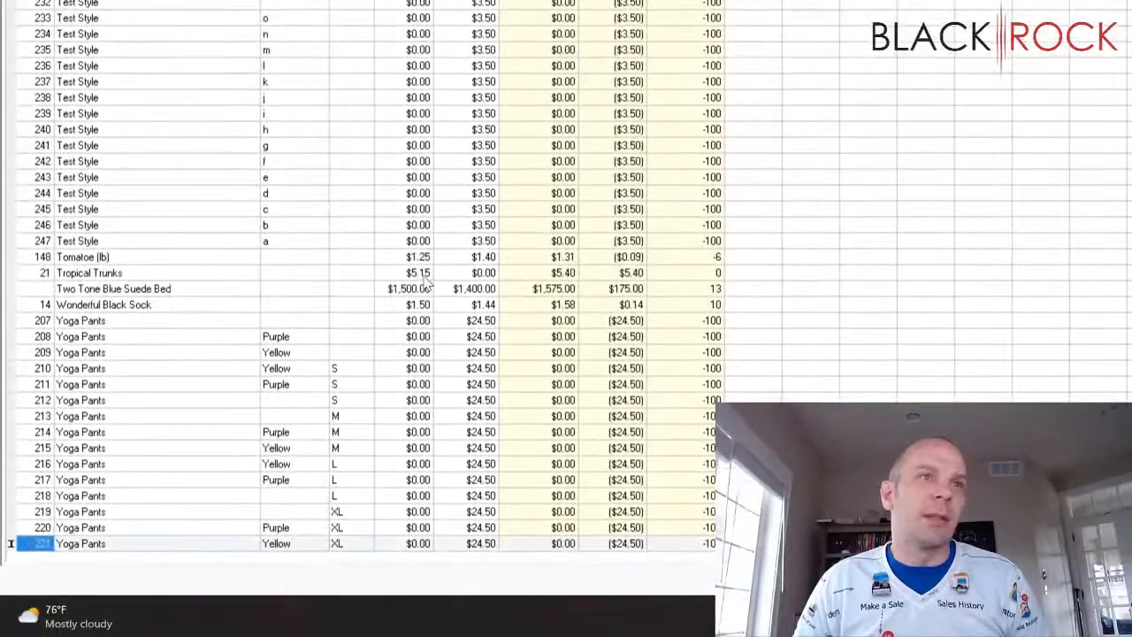
# Review the calculated Employee prices against item costs in the price change list, including the Chef Coat rows
pyautogui.click(424, 276)
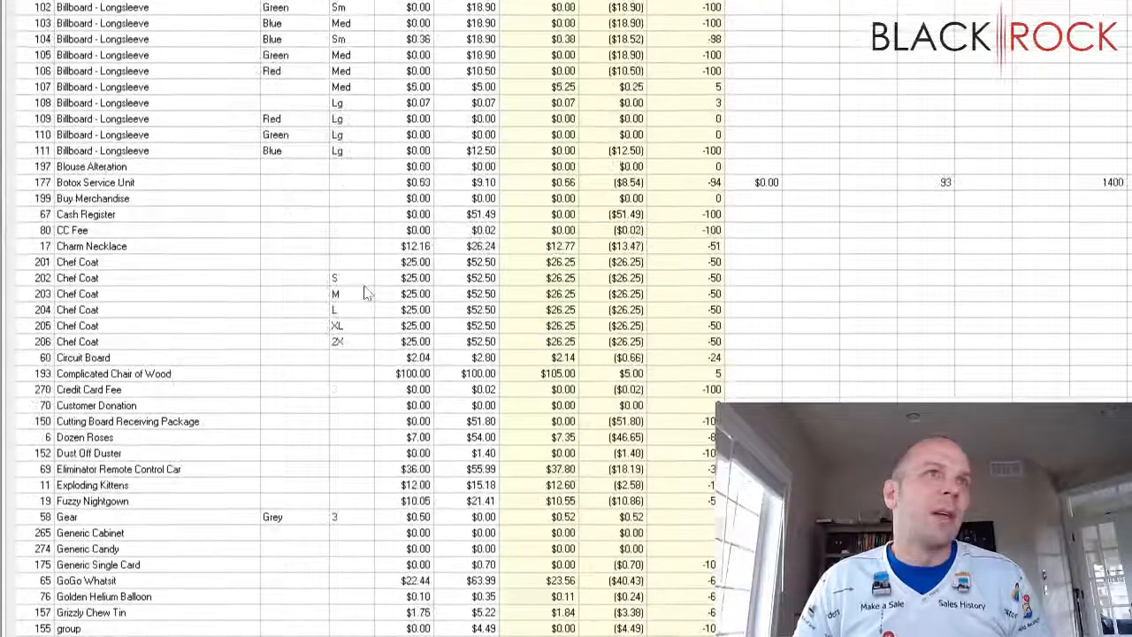
pyautogui.click(399, 283)
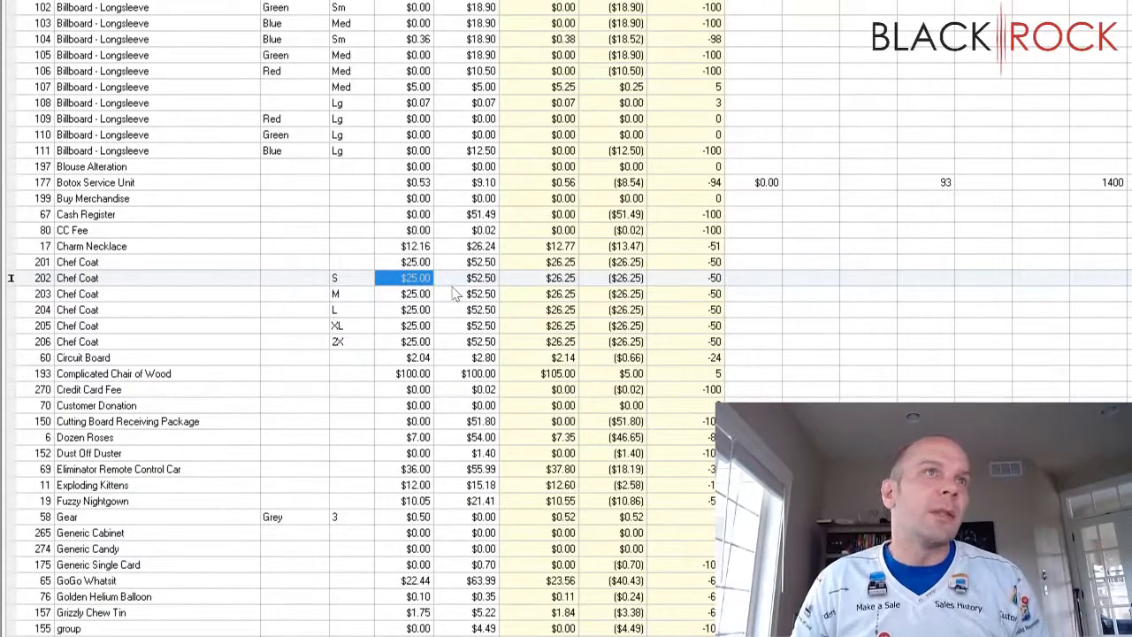
pyautogui.click(571, 295)
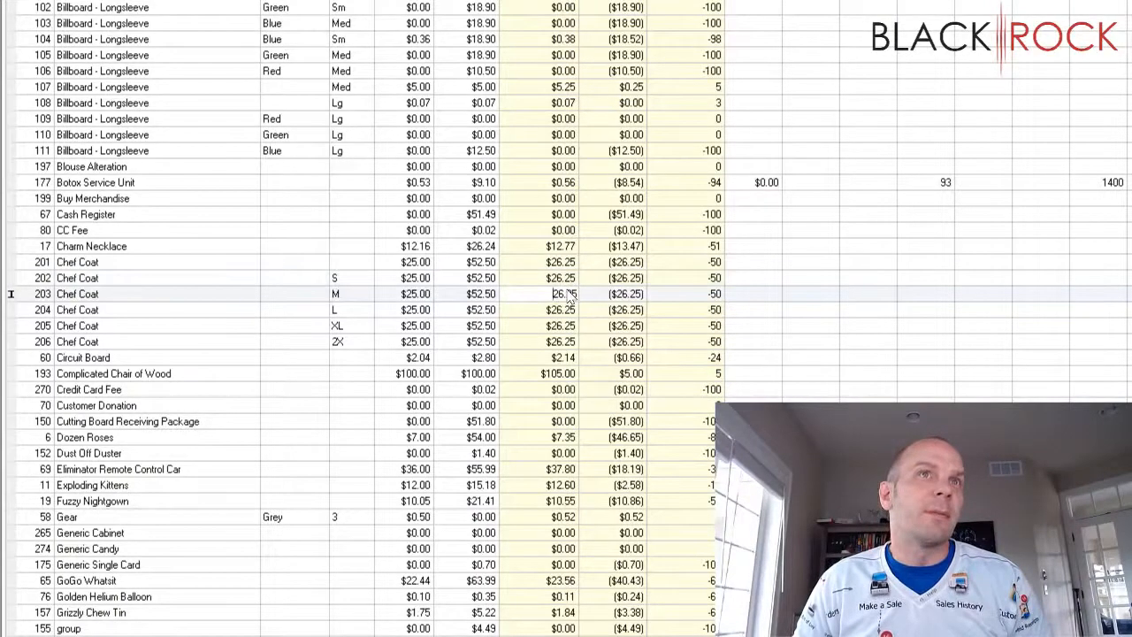
pyautogui.click(566, 343)
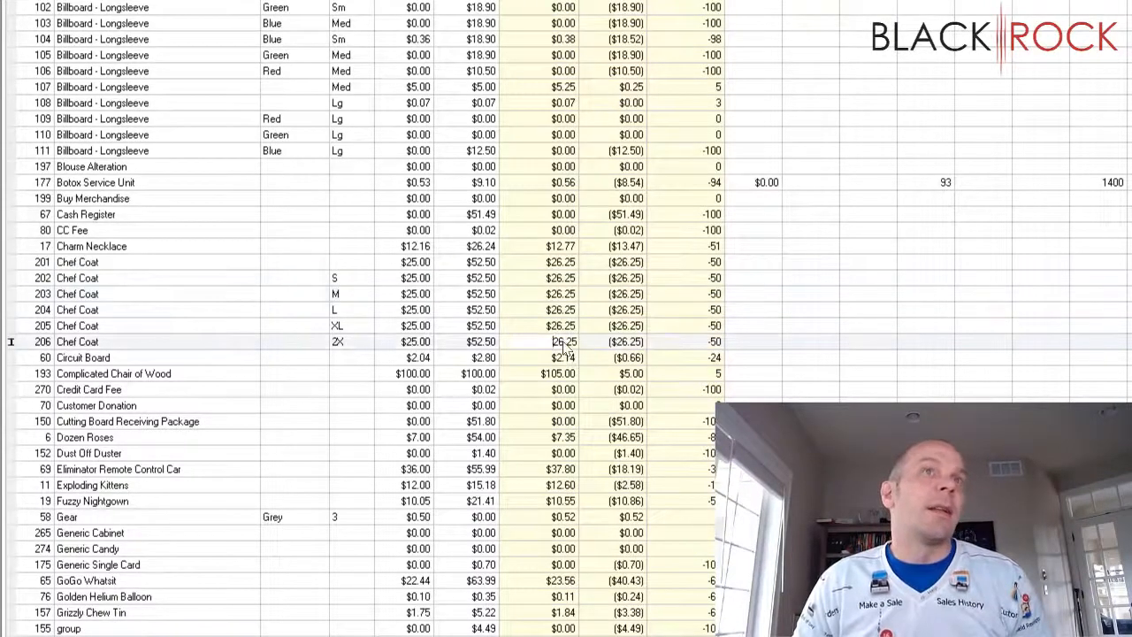
pyautogui.scroll(-2, 550, 431)
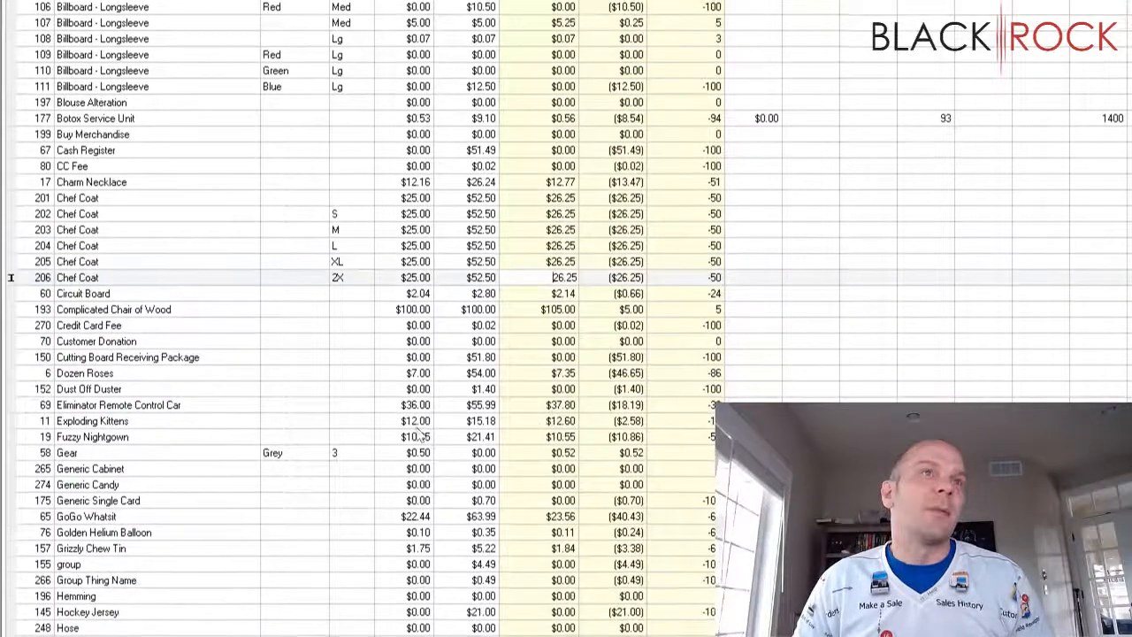
pyautogui.click(416, 421)
pyautogui.scroll(-4, 418, 265)
pyautogui.click(415, 230)
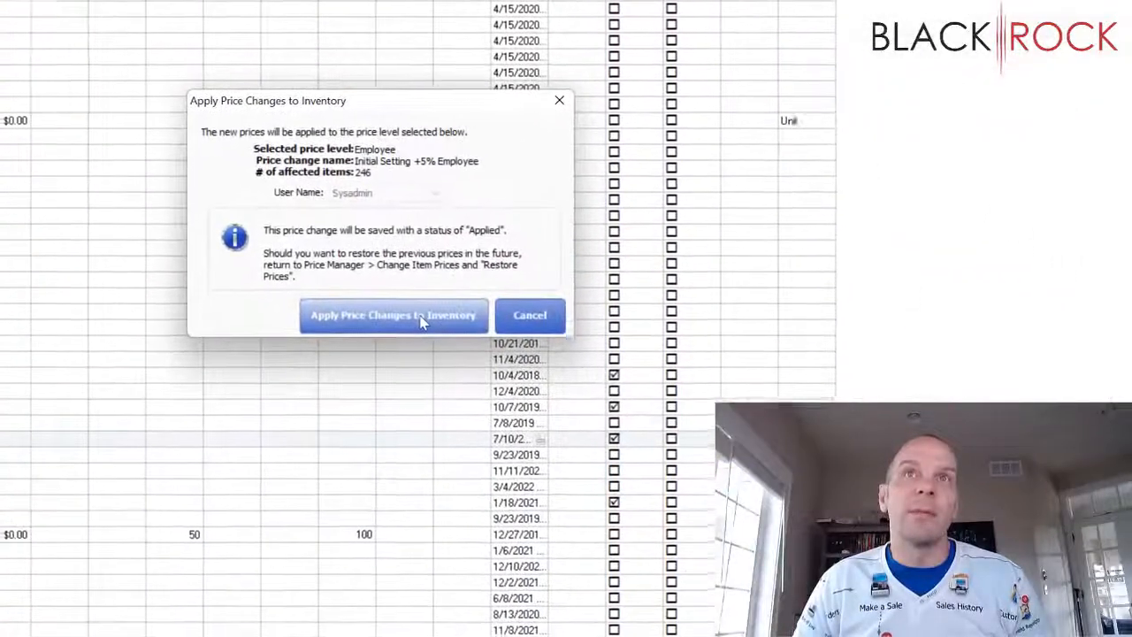
# Apply the Employee price changes to inventory
pyautogui.click(800, 527)
pyautogui.click(408, 265)
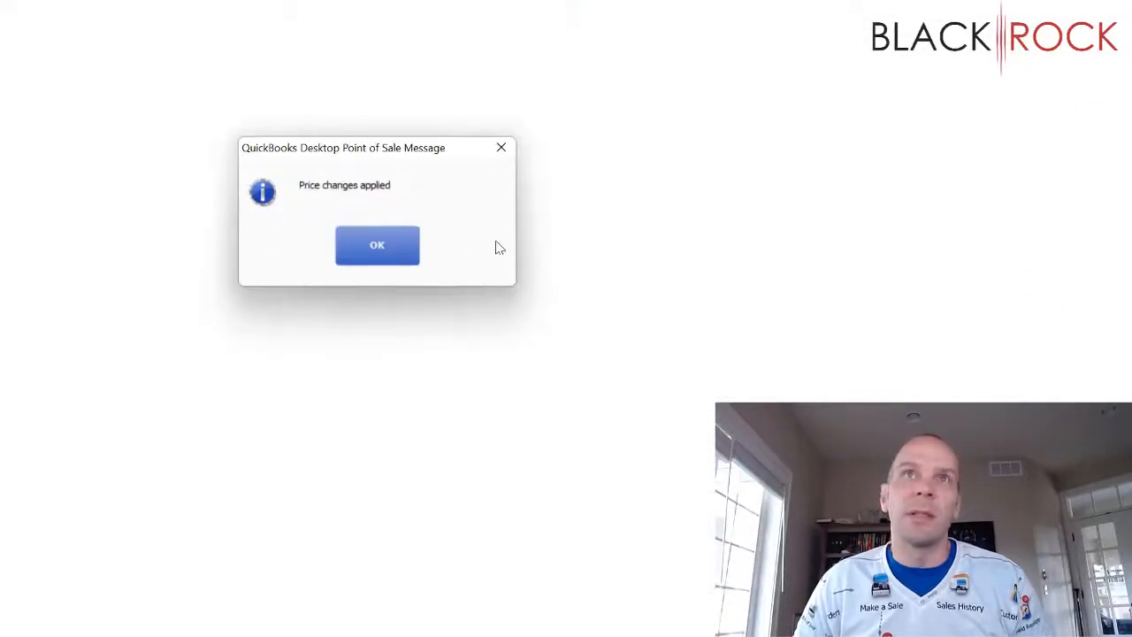
pyautogui.click(384, 253)
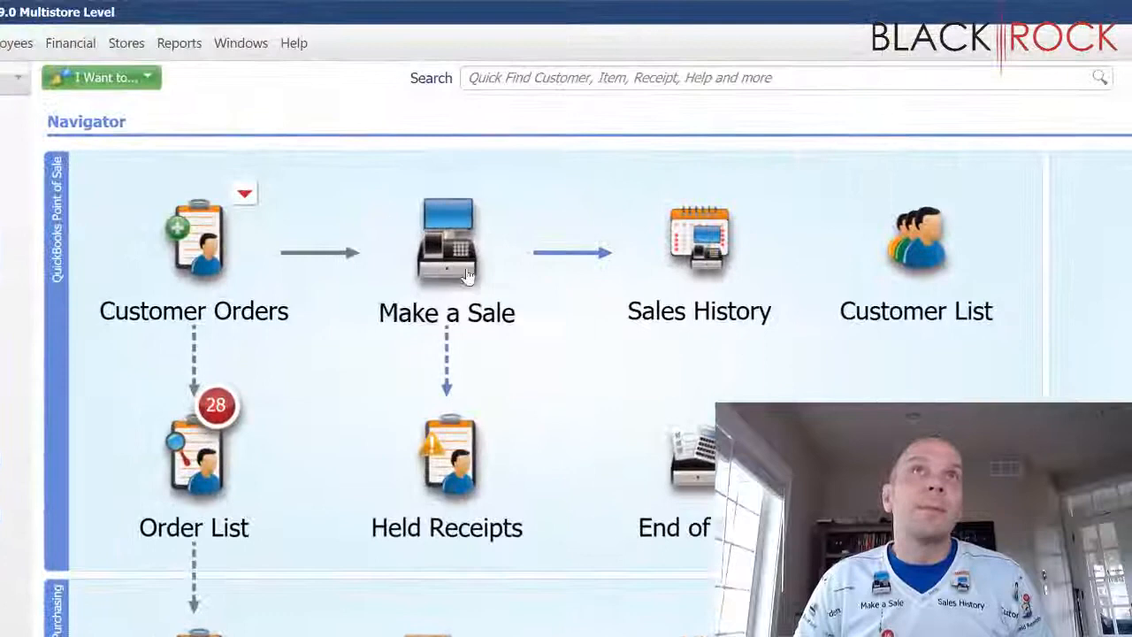
# Start a new sale and add the Azelea Bed Sheet in size M to the receipt
pyautogui.click(467, 276)
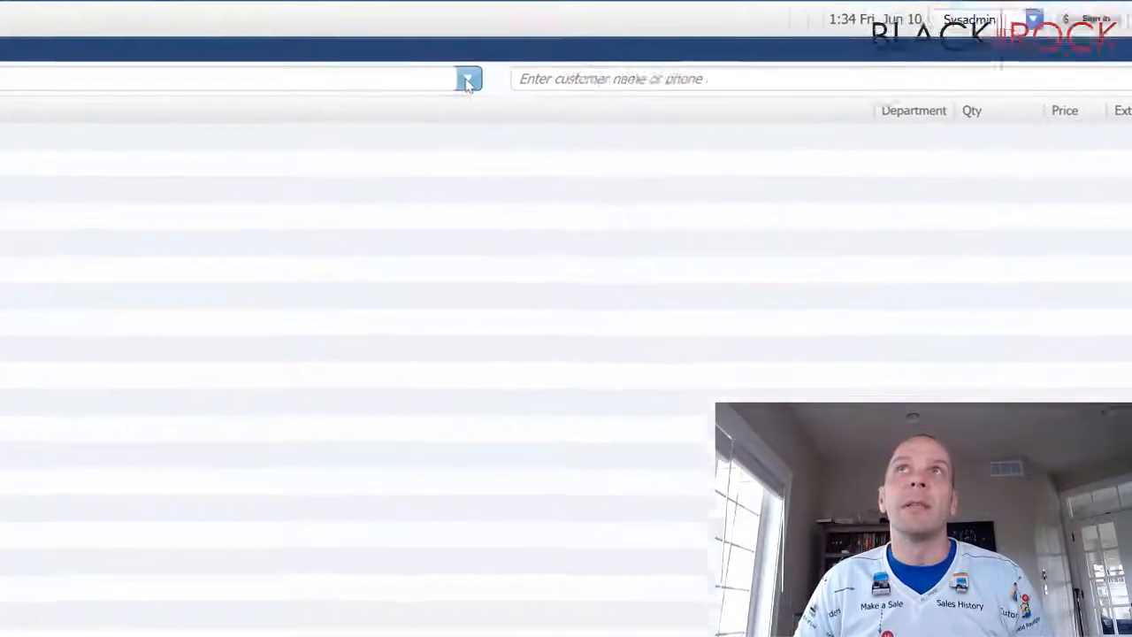
pyautogui.click(1131, 101)
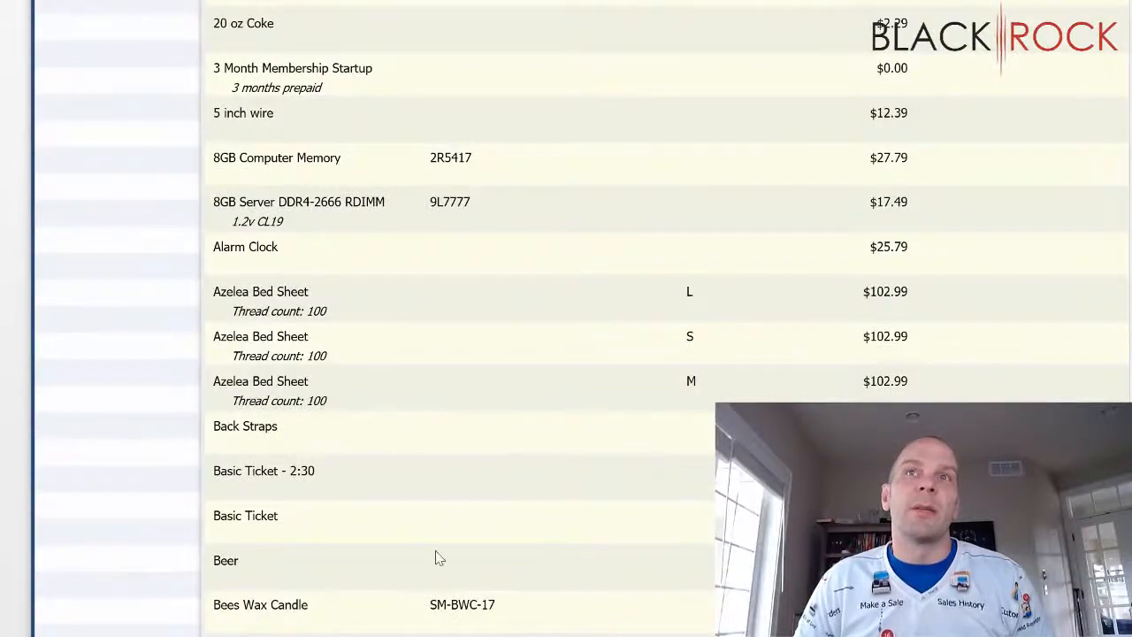
pyautogui.click(672, 389)
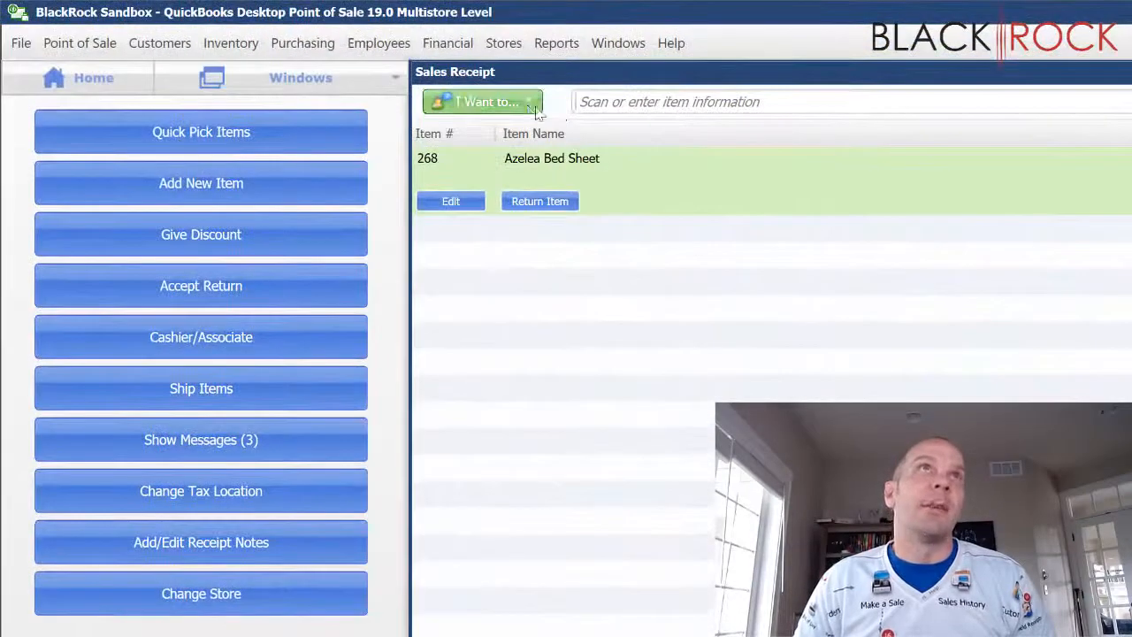
# Change the sale to the Employee price level, update the listed item to it, and discard the receipt
pyautogui.click(85, 60)
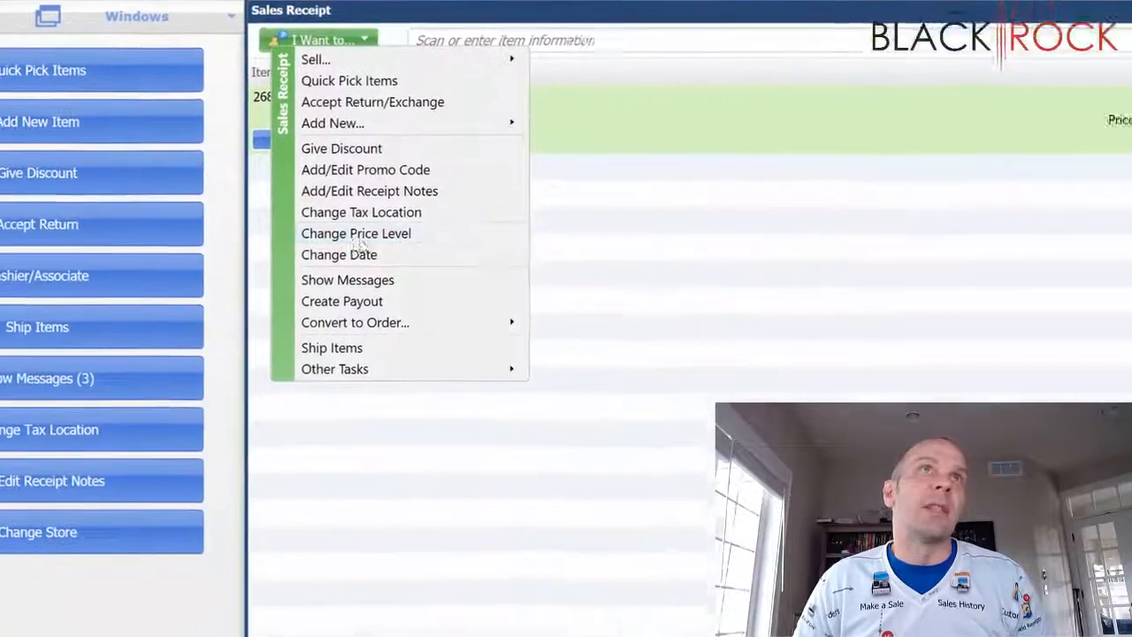
pyautogui.click(520, 297)
pyautogui.click(379, 364)
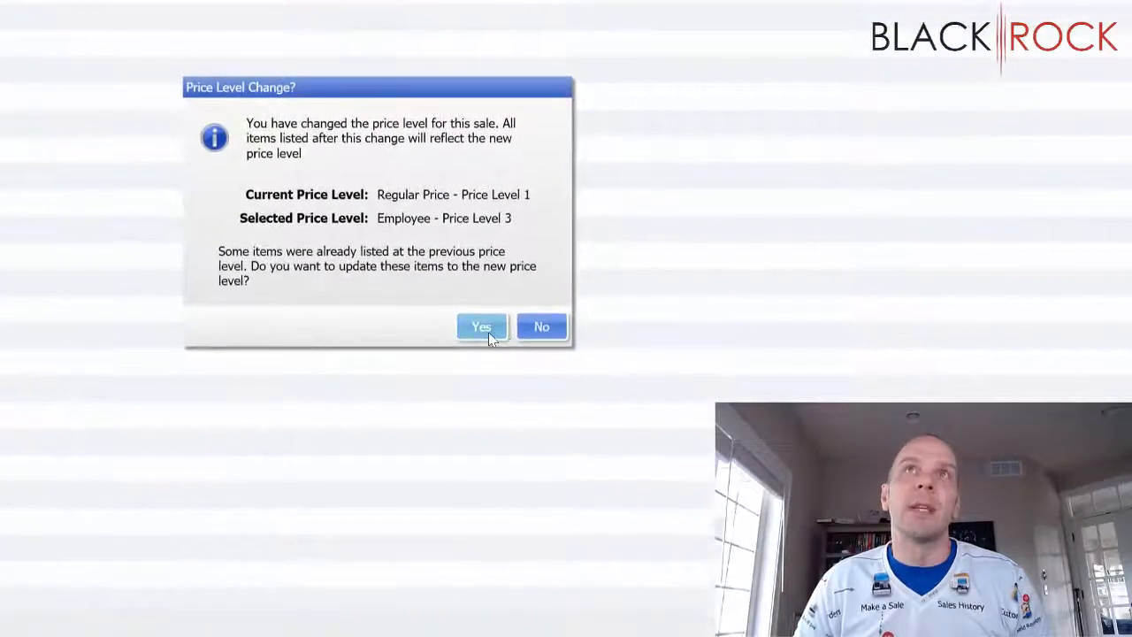
pyautogui.click(500, 476)
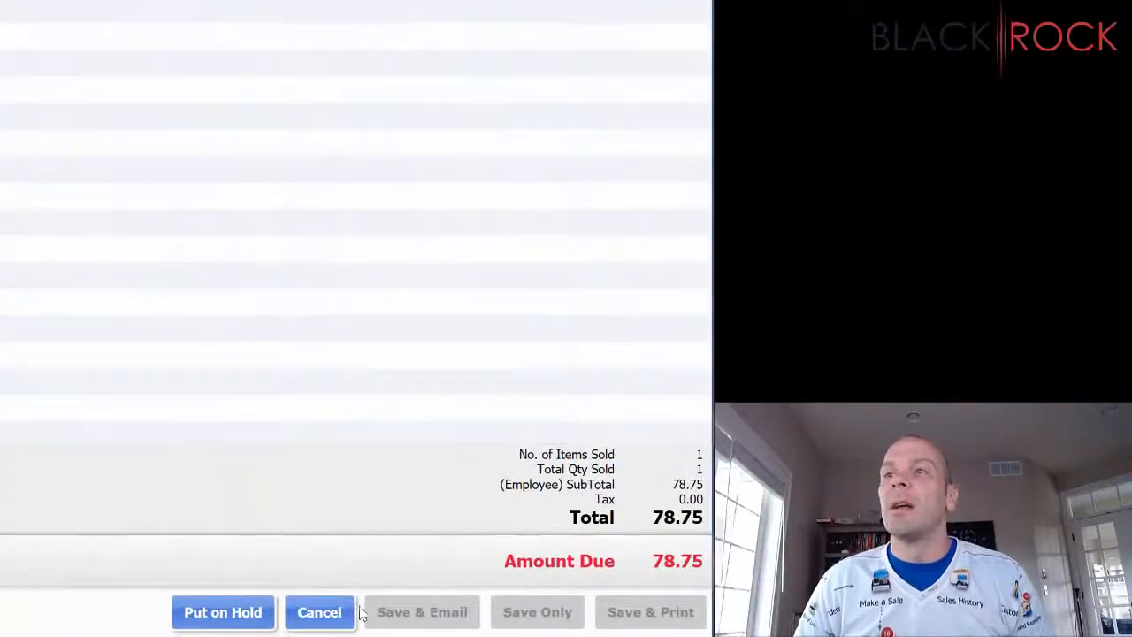
pyautogui.click(343, 615)
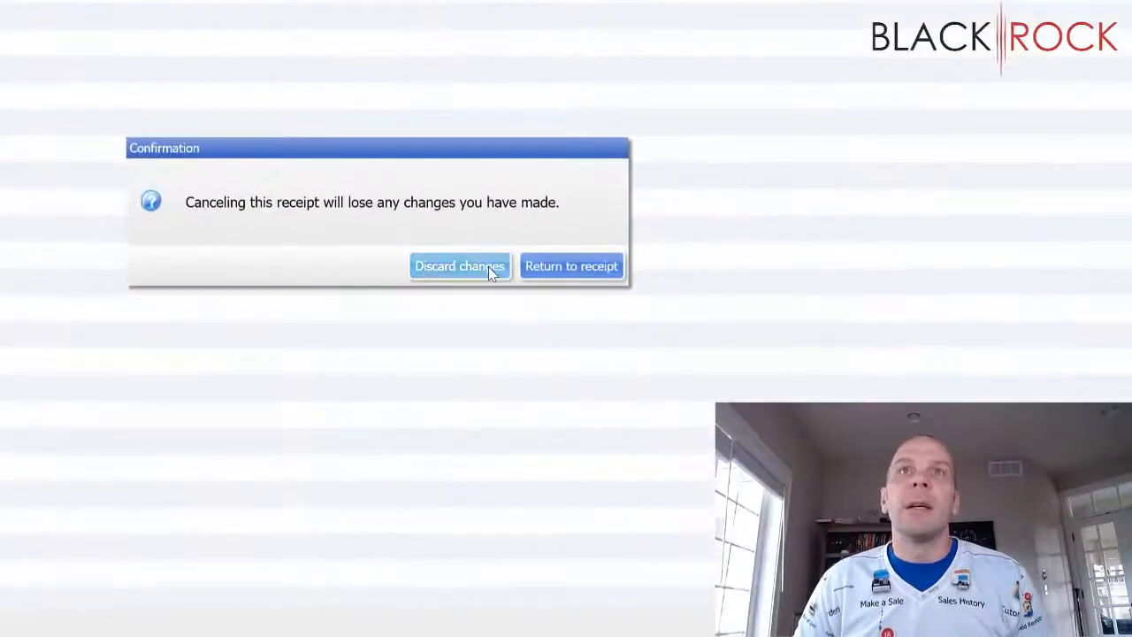
pyautogui.click(488, 266)
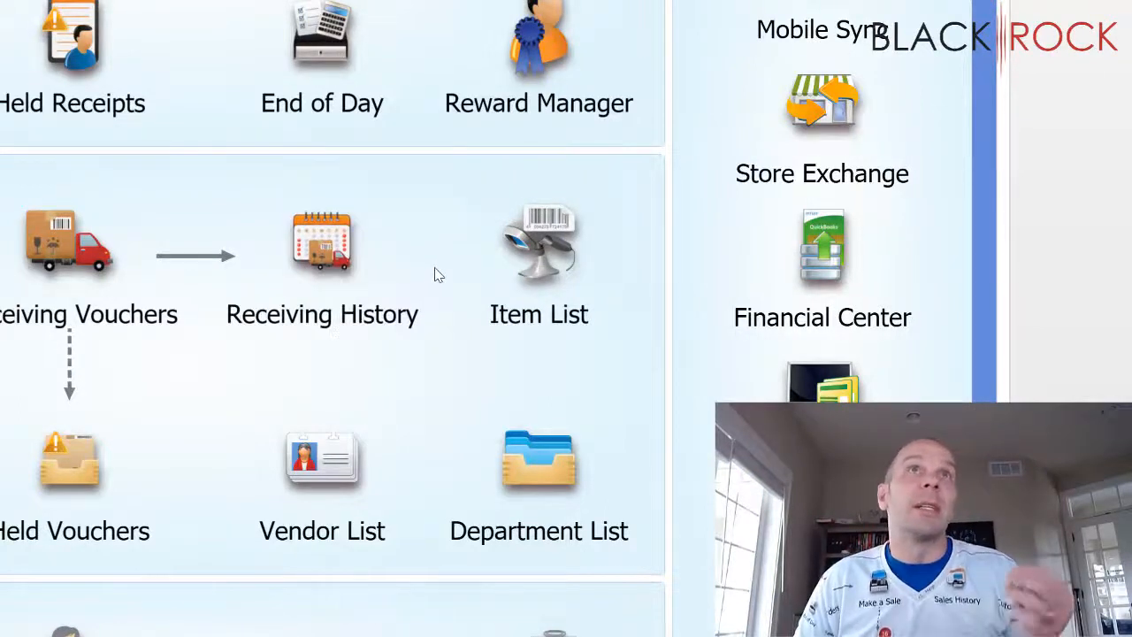
# Add a new inventory item named "Something" in the Belts department from the item list
pyautogui.click(546, 265)
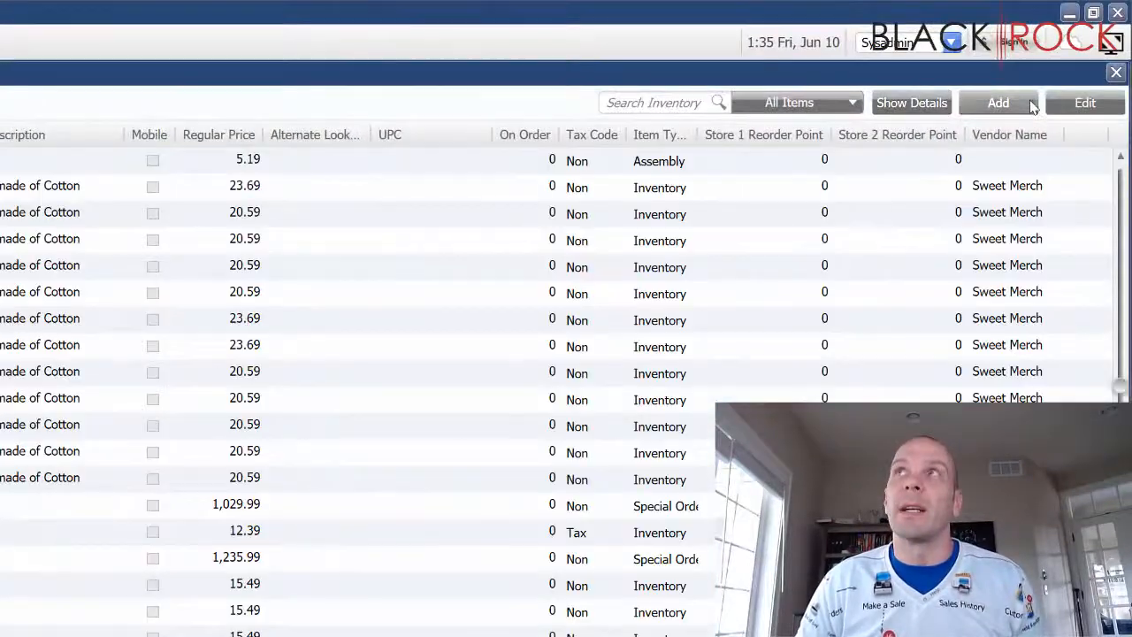
pyautogui.click(1031, 106)
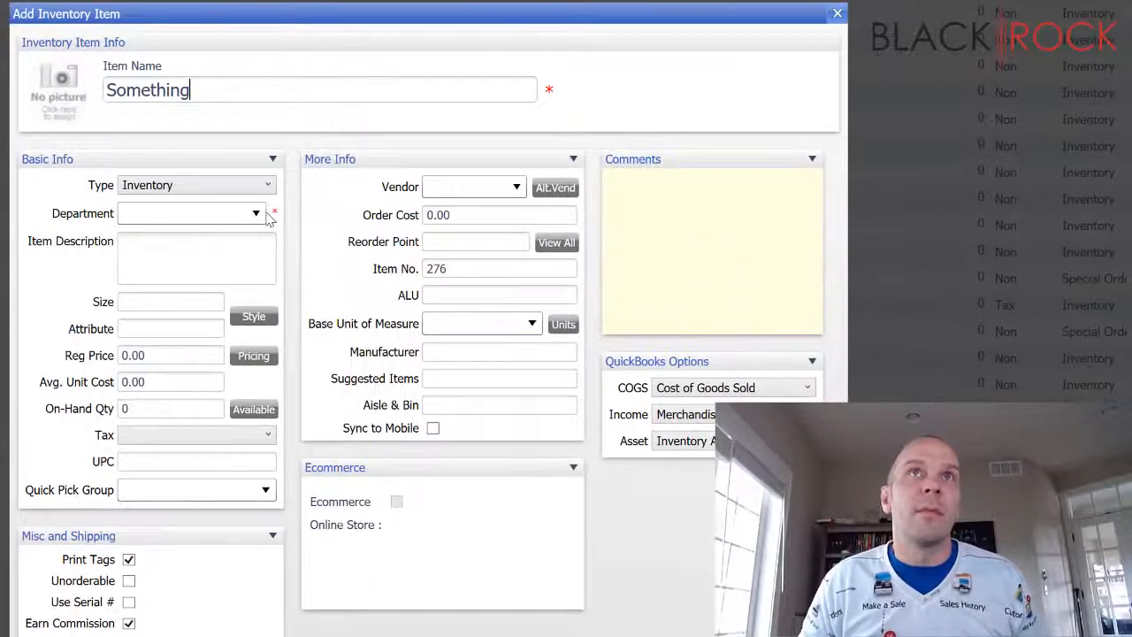
pyautogui.click(173, 358)
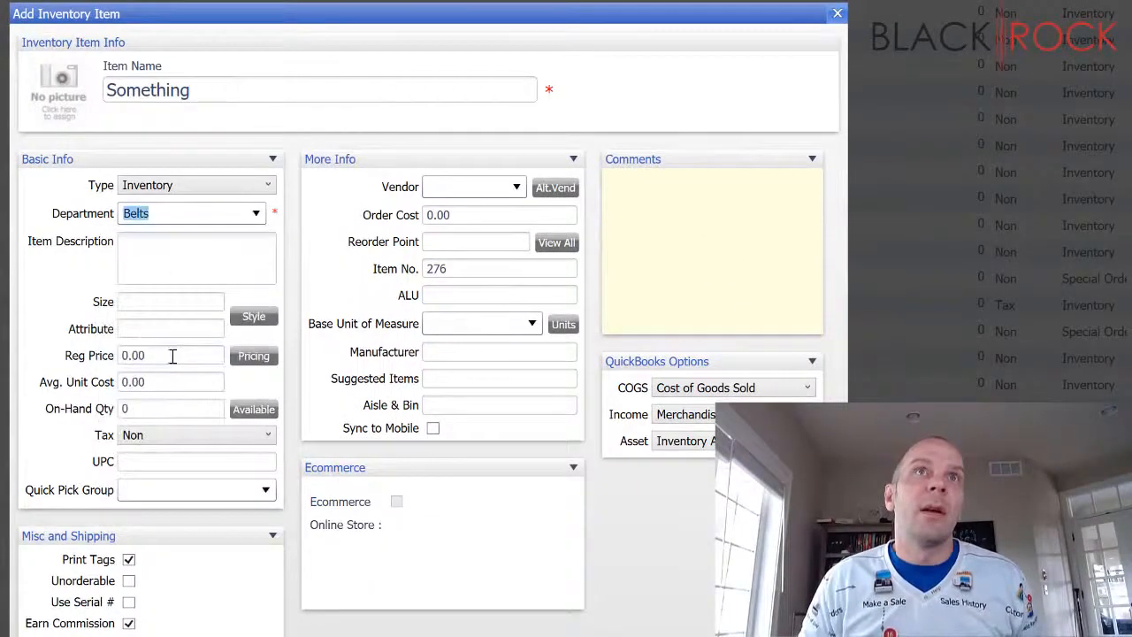
# Set the new item's regular price to 100 and check the Employee markdown in its price levels
pyautogui.click(172, 356)
pyautogui.write('100.')
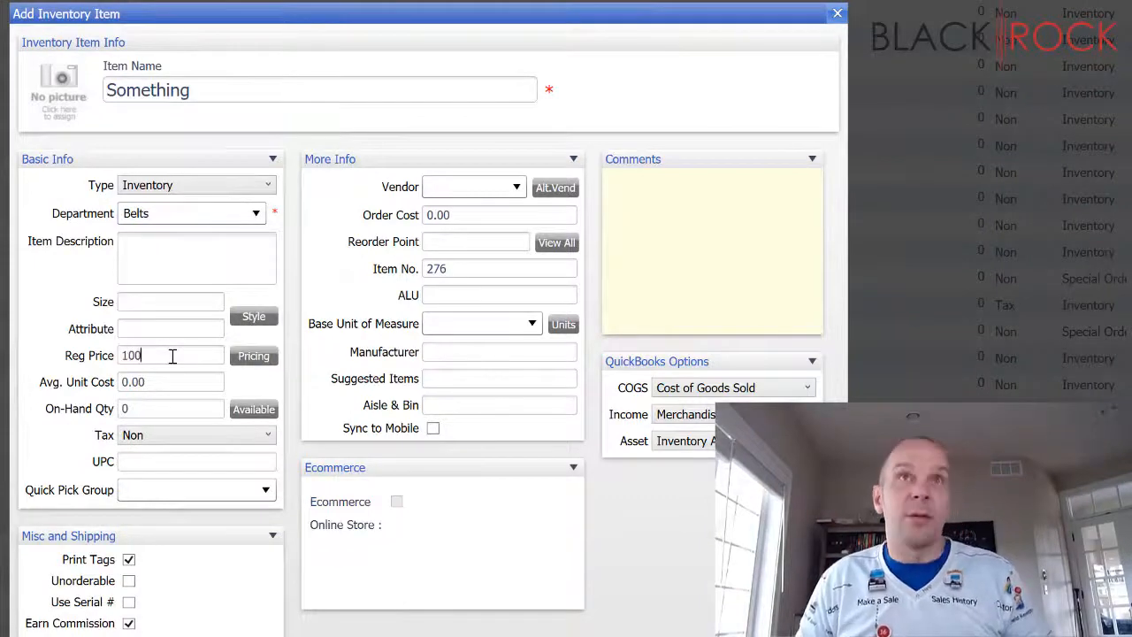
pyautogui.write('0')
pyautogui.press('BackSpace')
pyautogui.click(607, 623)
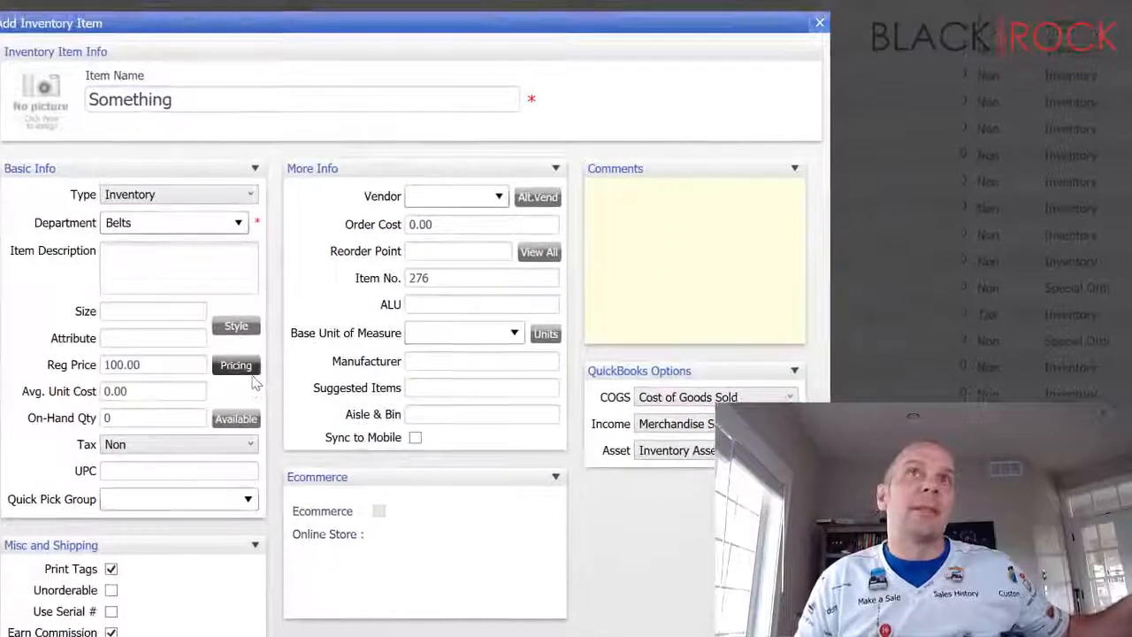
pyautogui.click(239, 366)
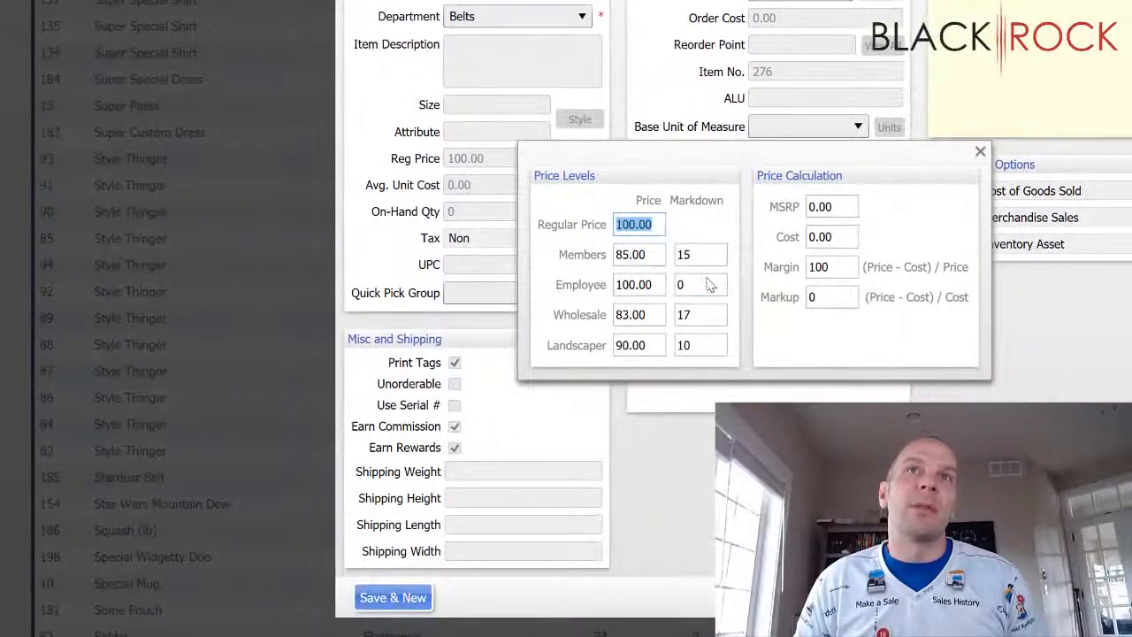
pyautogui.click(712, 285)
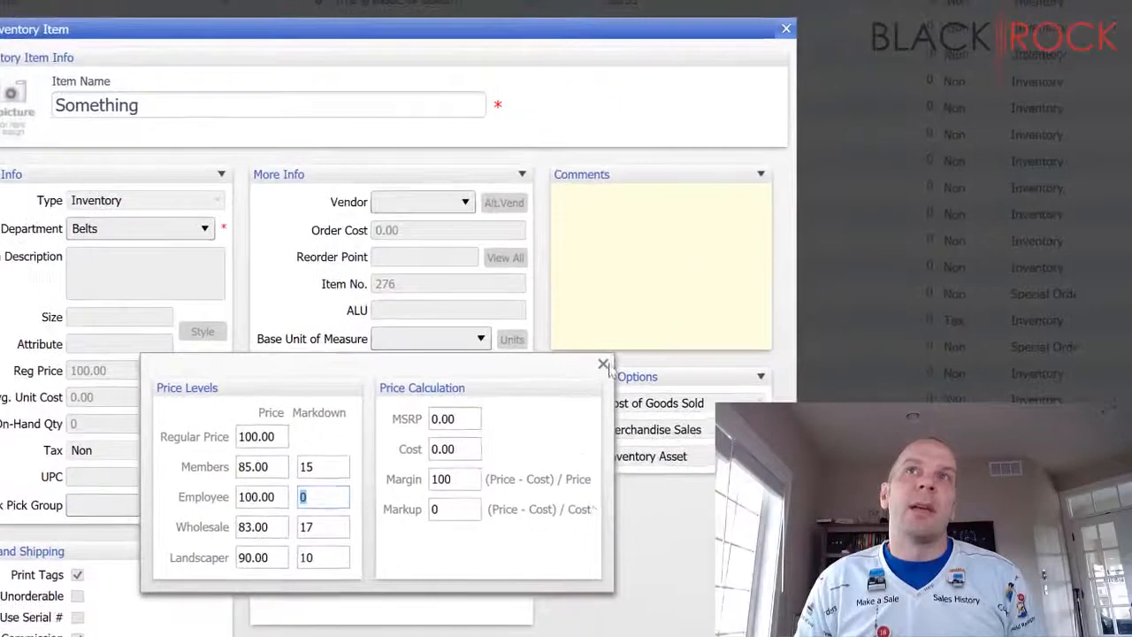
# Close the price levels and set the new item's order cost to 50
pyautogui.click(603, 363)
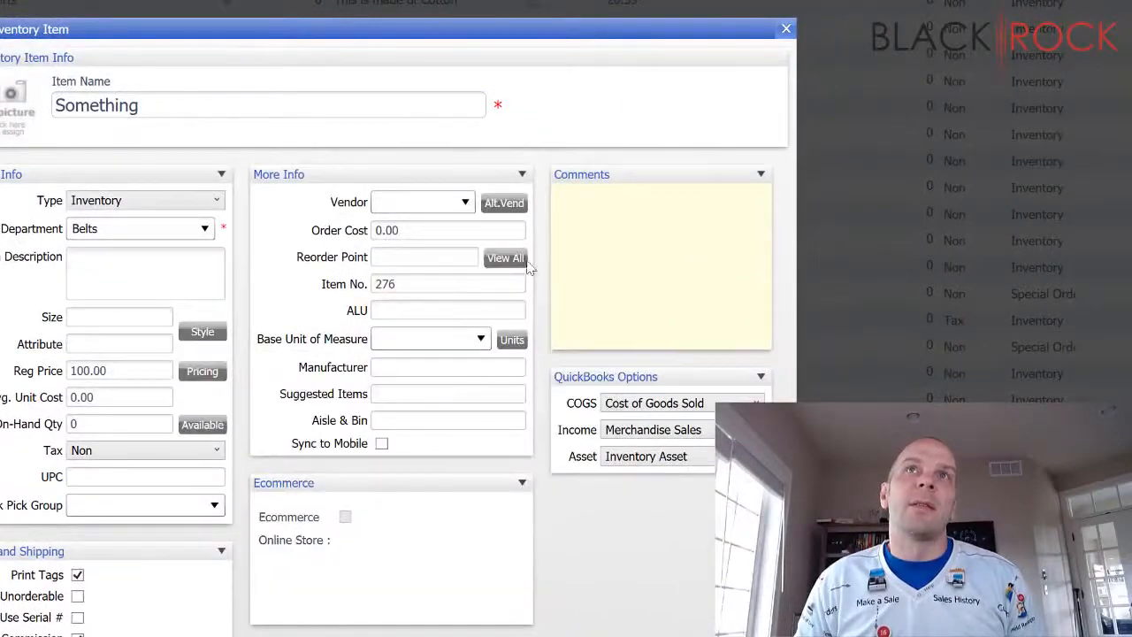
pyautogui.click(434, 230)
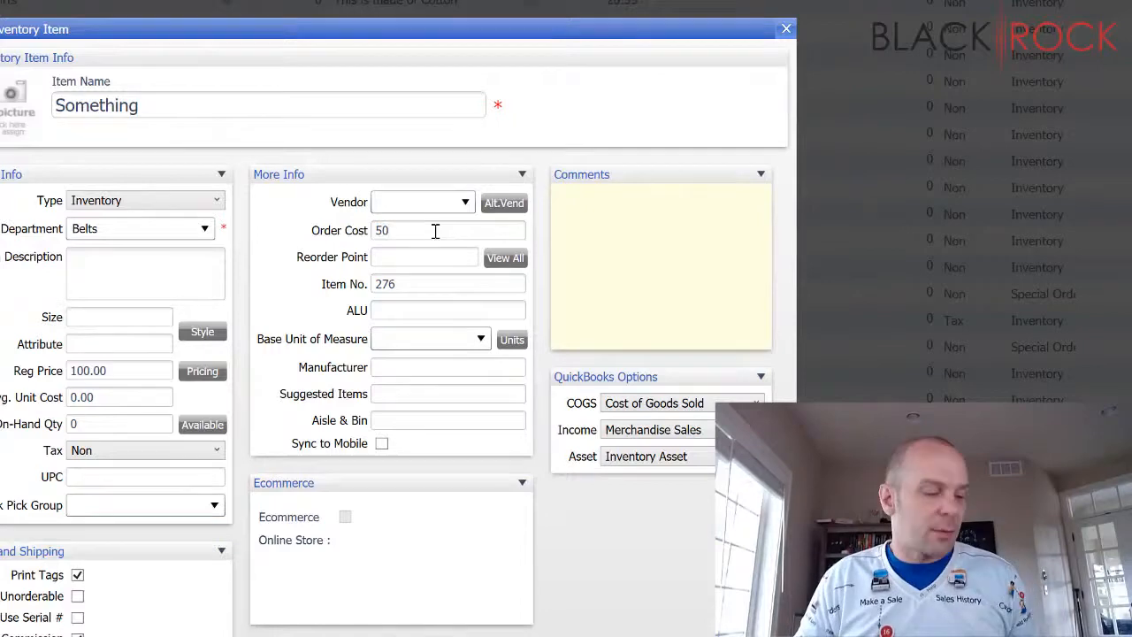
pyautogui.press('Tab')
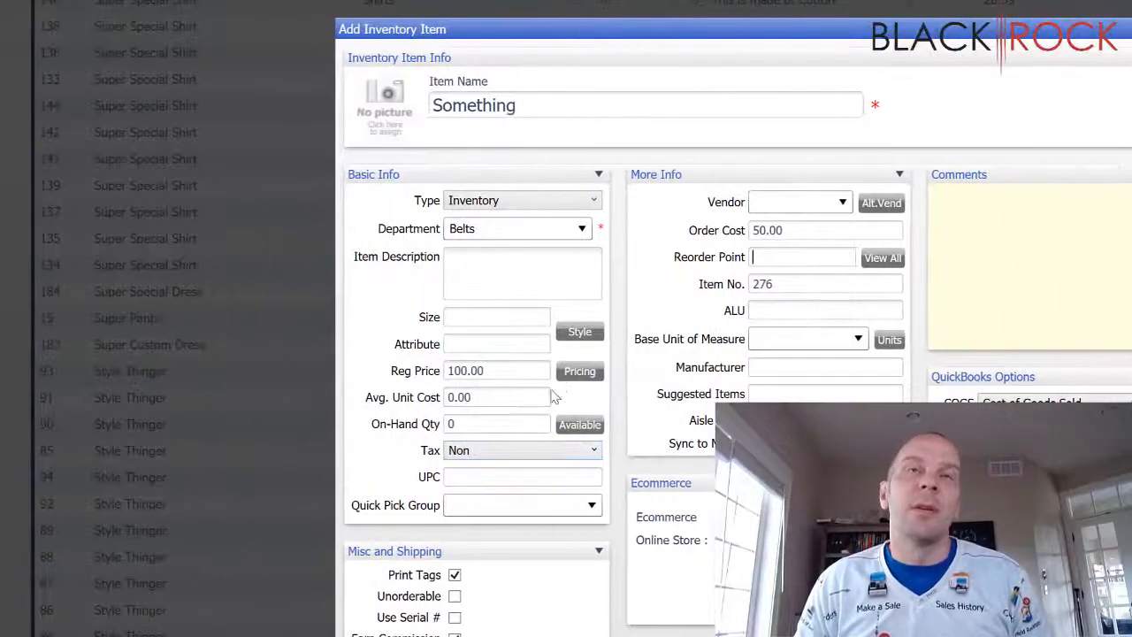
# Check the Employee price in the new item's price levels, and discard the unsaved item
pyautogui.click(576, 375)
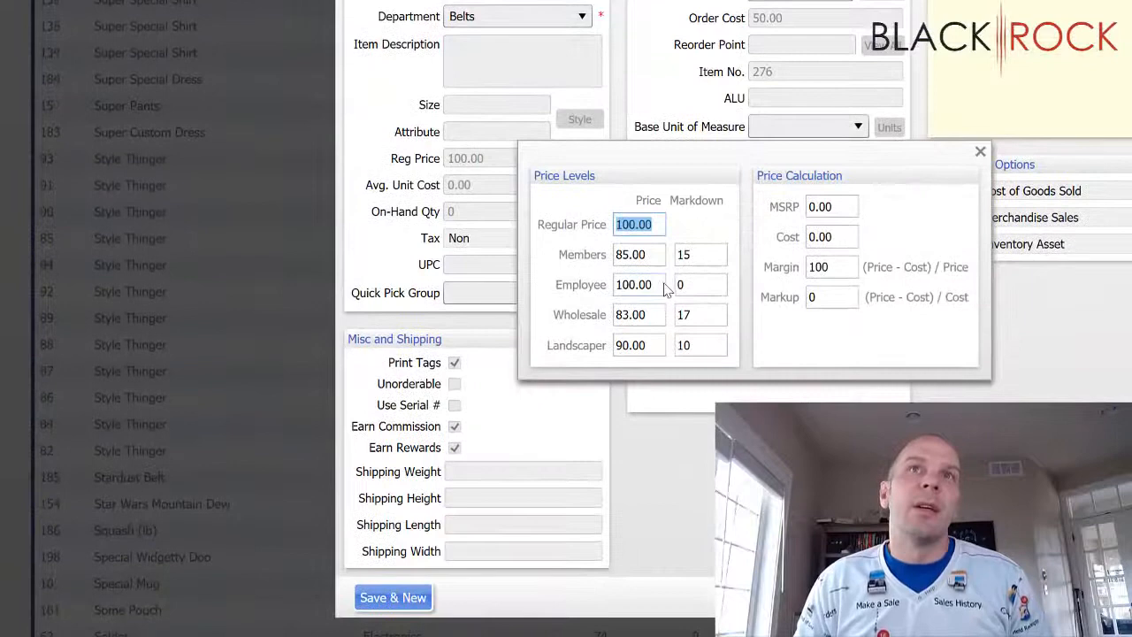
pyautogui.click(659, 496)
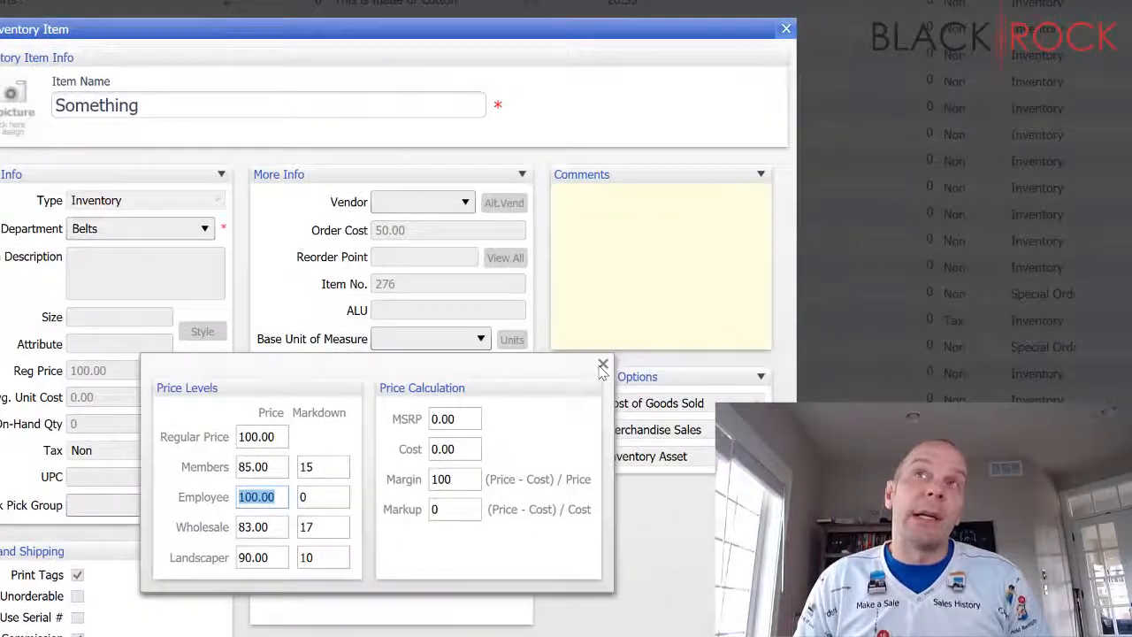
pyautogui.click(980, 151)
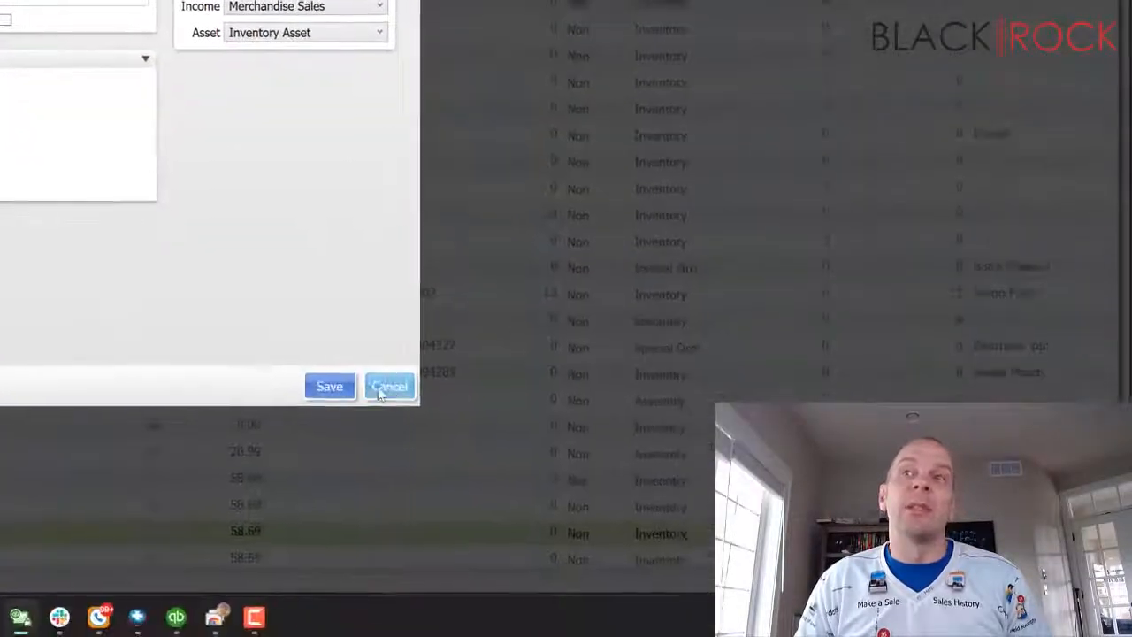
pyautogui.click(386, 386)
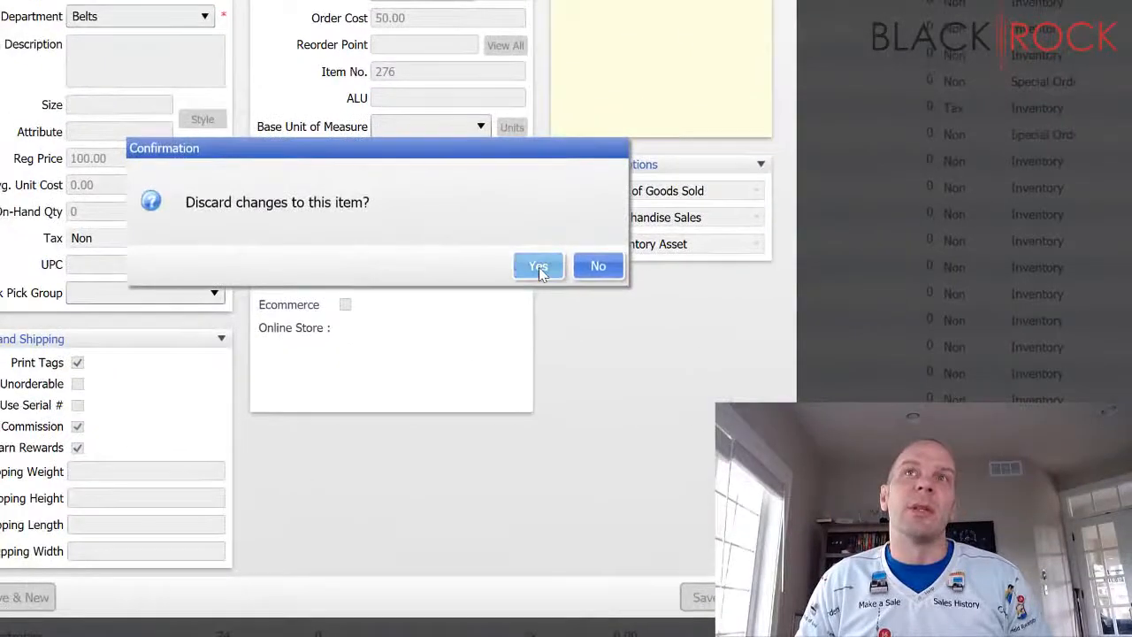
pyautogui.click(537, 265)
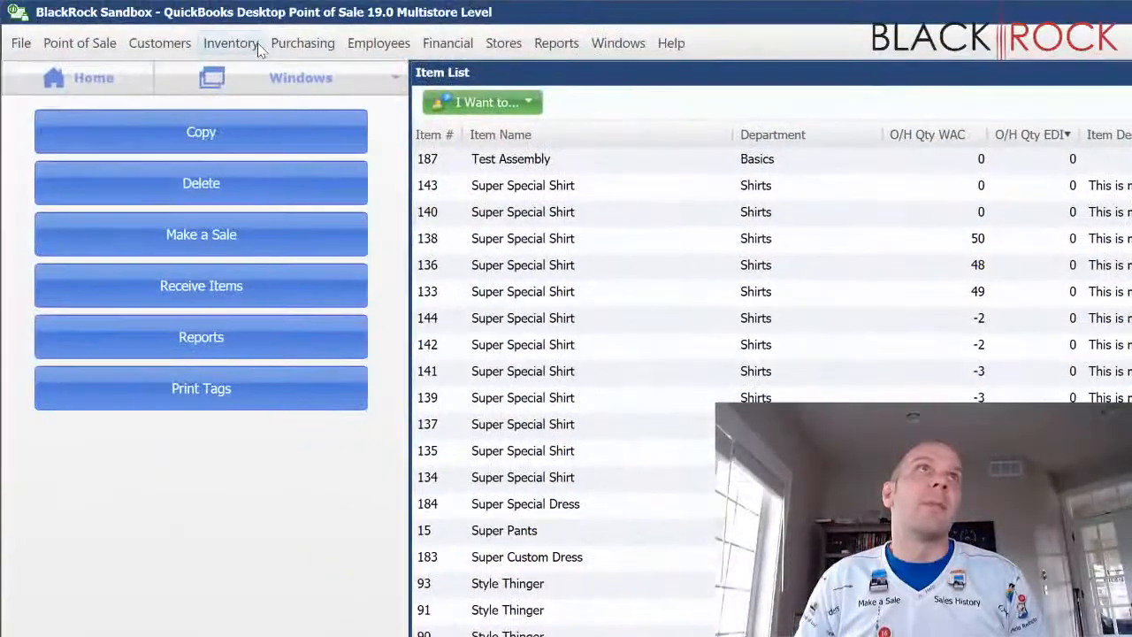
# Open the list of price changes in Price Manager and select the "Initial Setting +5% Employee" price change
pyautogui.click(231, 43)
pyautogui.click(106, 396)
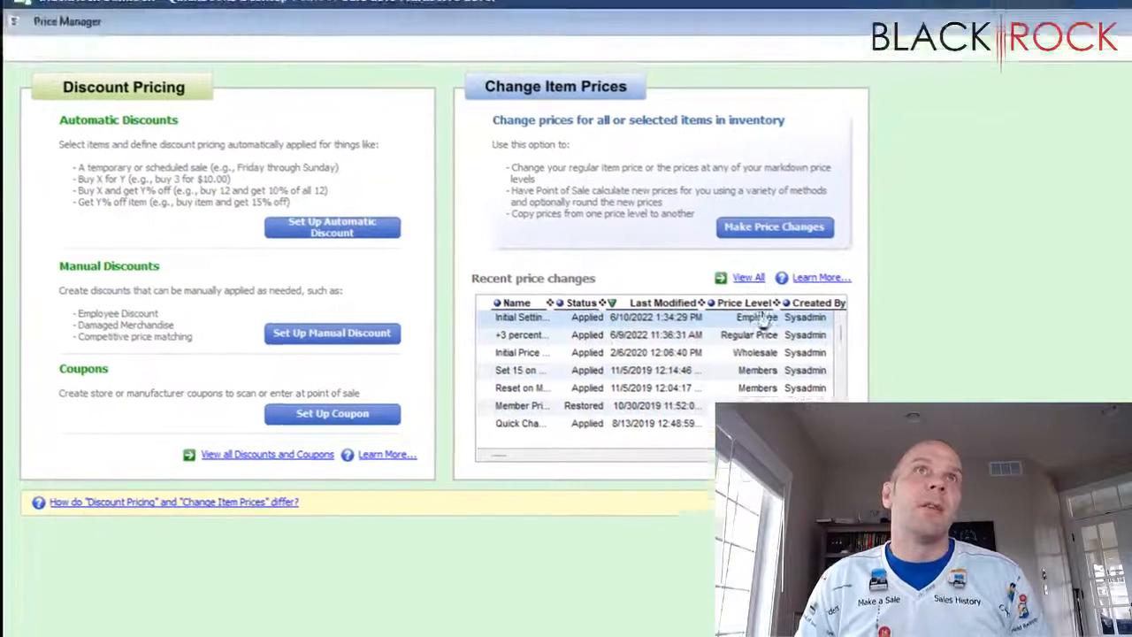
pyautogui.doubleClick(762, 316)
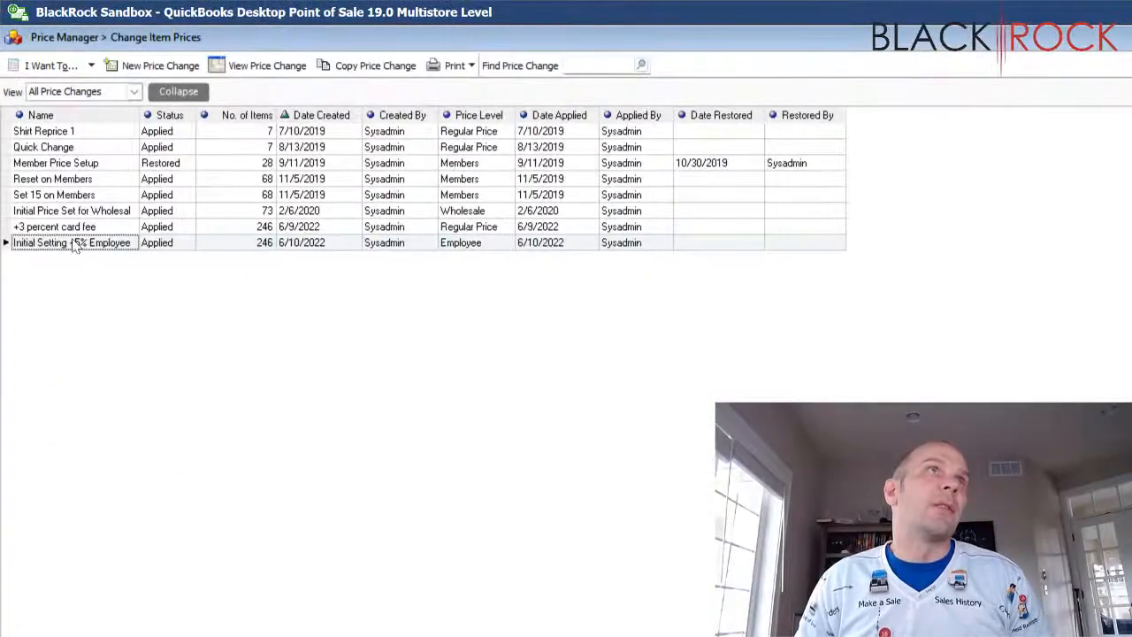
pyautogui.click(203, 245)
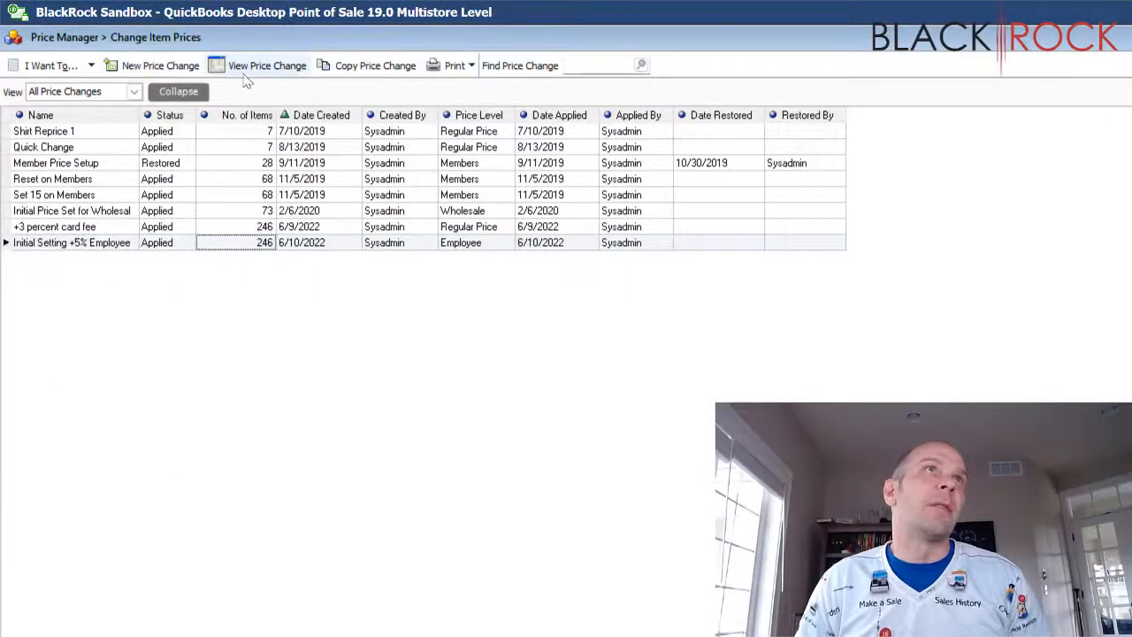